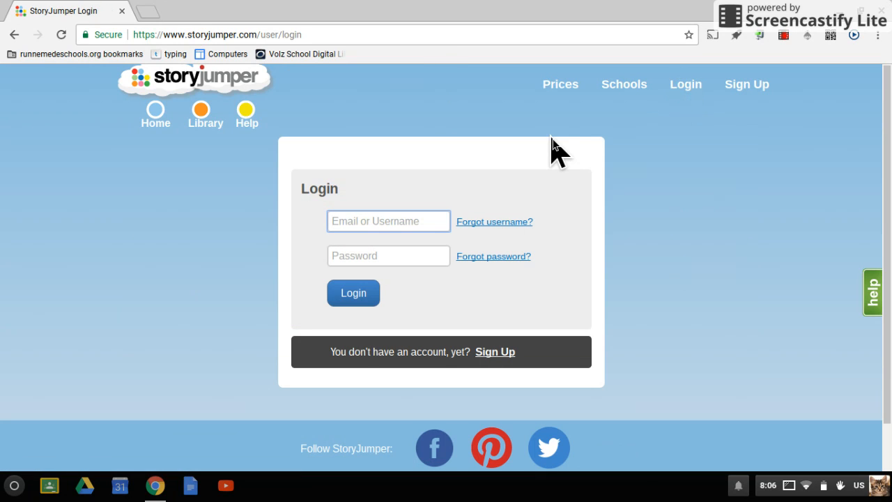
Step: Log in with the student username and account password, and decline saving the password in the browser
{"action": "type", "text": "volzstudent"}
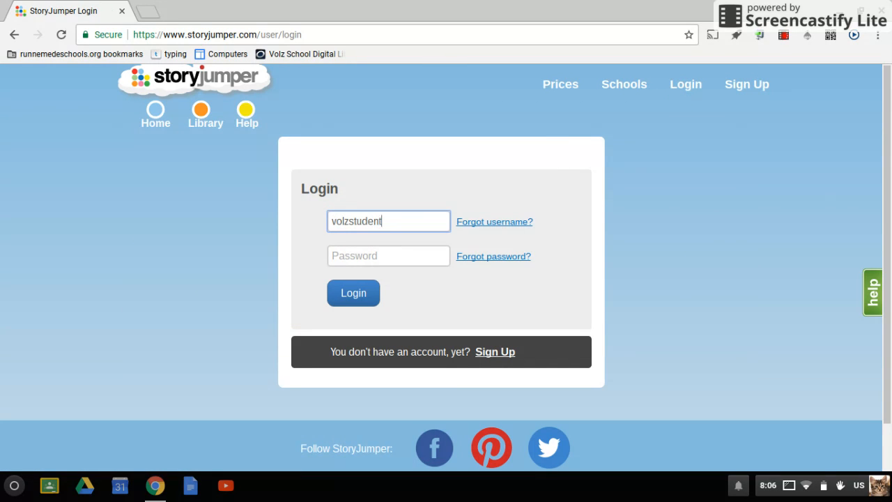
{"action": "left_click", "coordinate": [332, 256]}
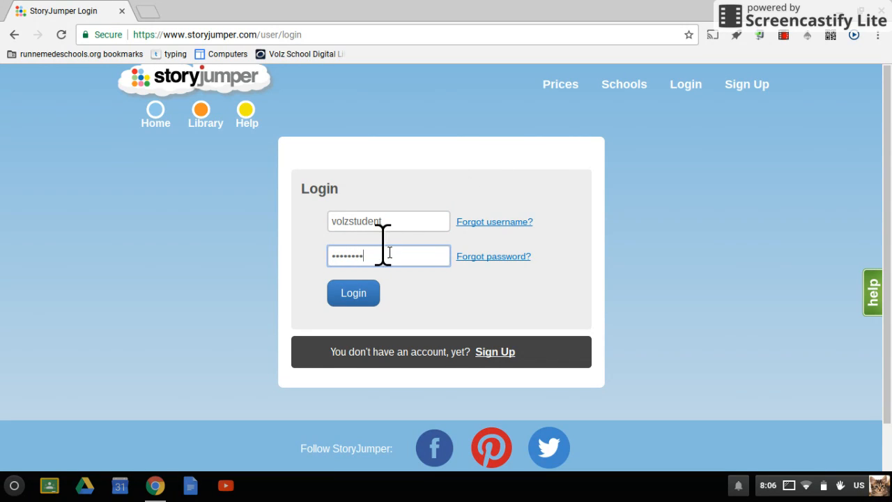
{"action": "left_click", "coordinate": [348, 293]}
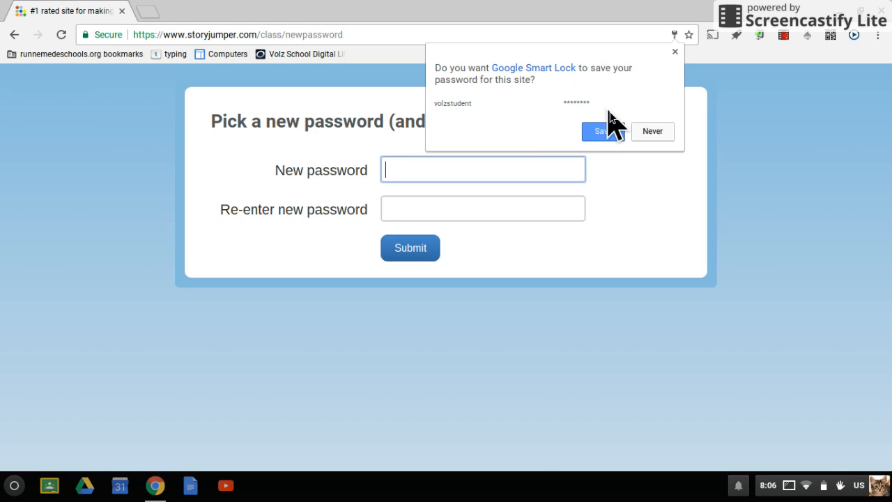
{"action": "left_click", "coordinate": [650, 133]}
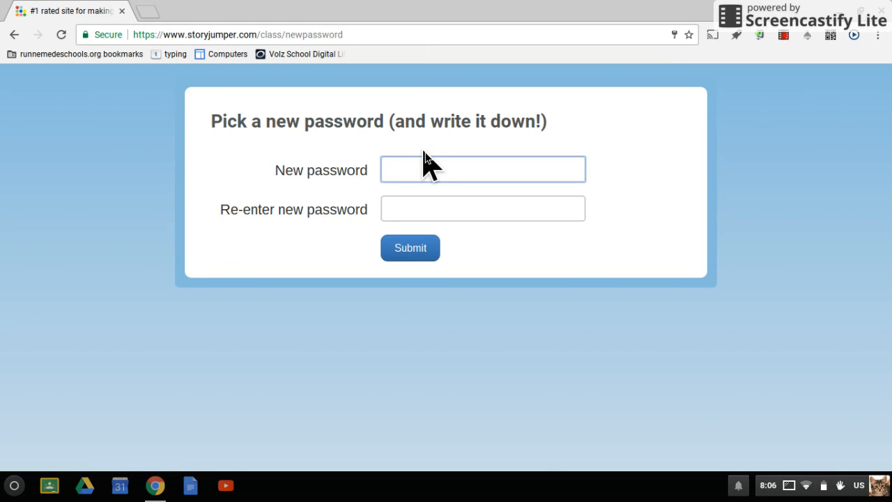
Step: Set a new account password, entering it twice, submit it, and dismiss the browser's offer to save it
{"action": "type", "text": "••••••••"}
{"action": "key", "text": "Tab"}
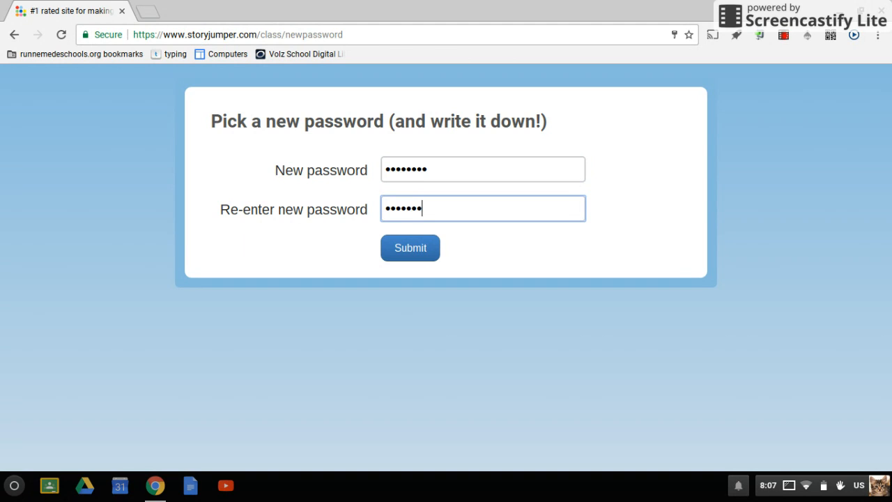
{"action": "left_click", "coordinate": [412, 257]}
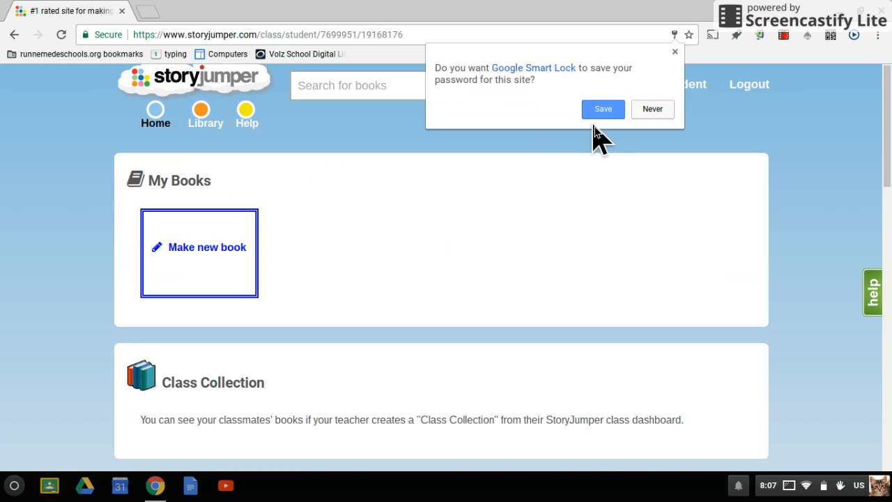
{"action": "left_click", "coordinate": [674, 52]}
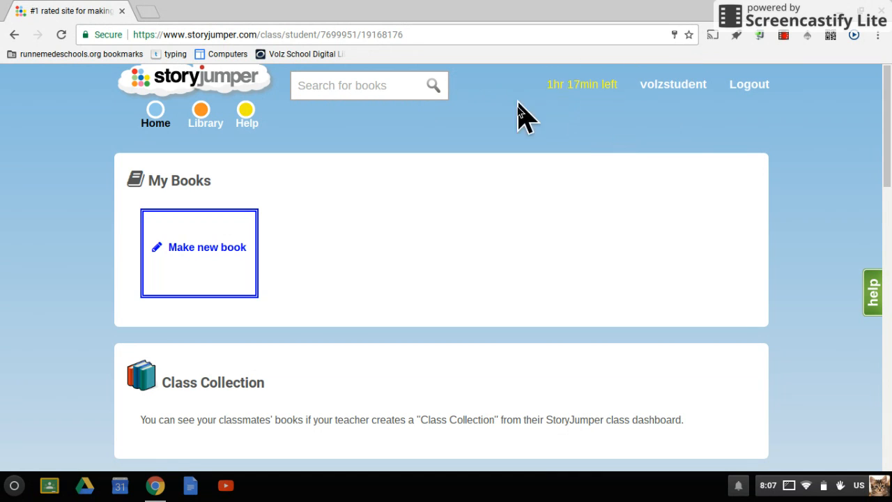
Step: Make a new book of the Blank type and close the tutorial video shown over the editor
{"action": "scroll", "coordinate": [325, 195], "scroll_direction": "down", "scroll_amount": 1}
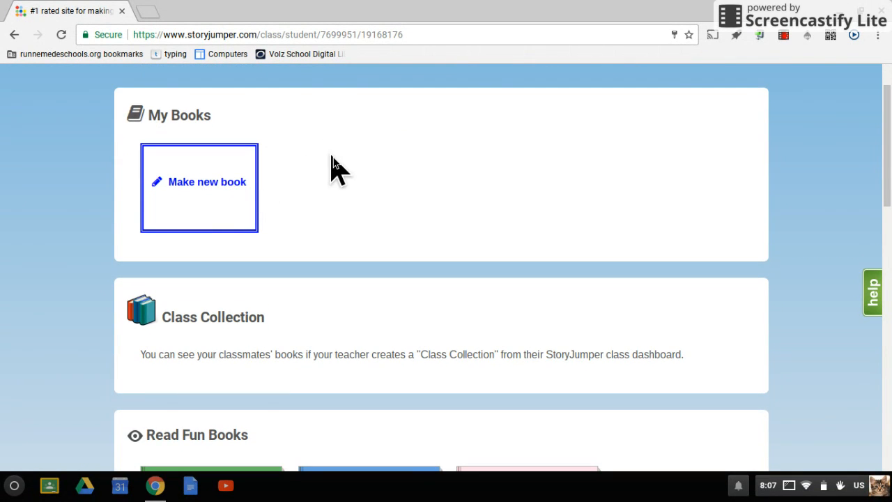
{"action": "left_click", "coordinate": [229, 190]}
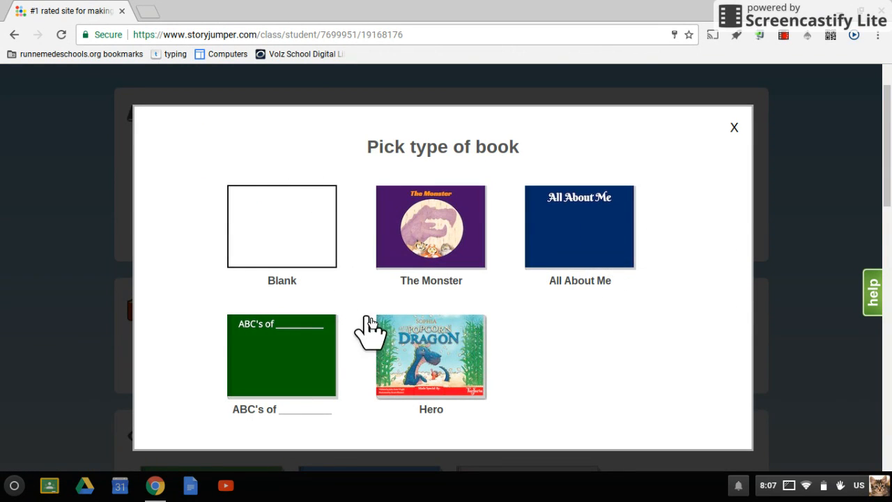
{"action": "left_click", "coordinate": [292, 240]}
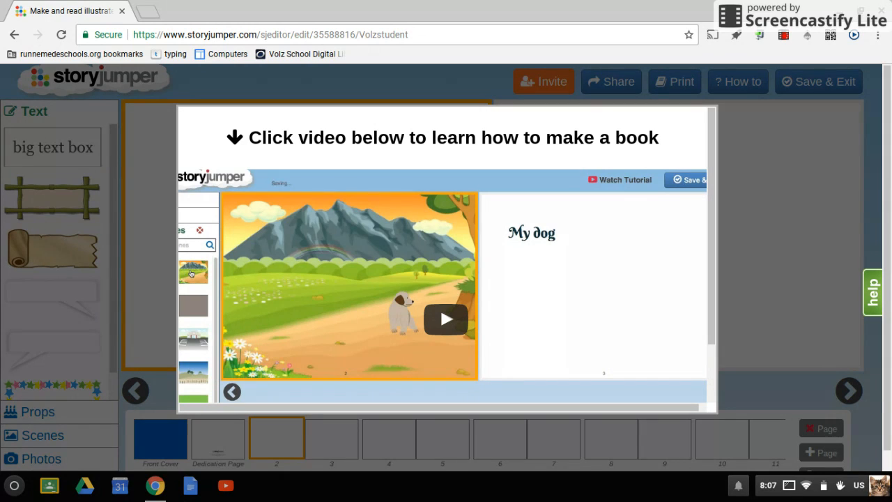
{"action": "left_click", "coordinate": [773, 258]}
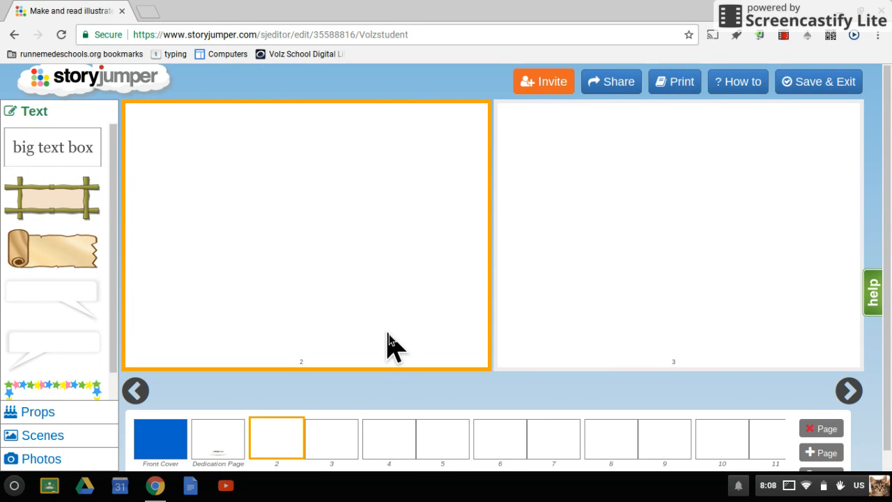
Step: Look through the book's front cover, dedication page and inner page spreads, and return to the front cover
{"action": "left_click", "coordinate": [159, 440]}
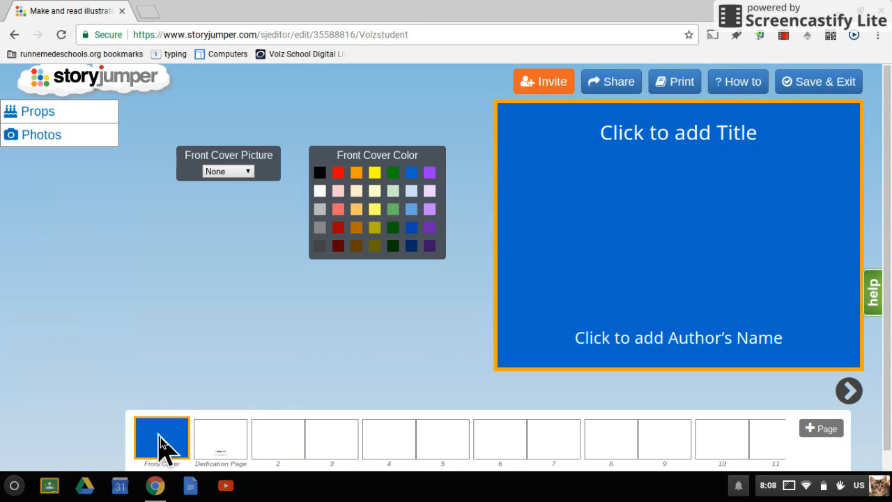
{"action": "left_click", "coordinate": [209, 446]}
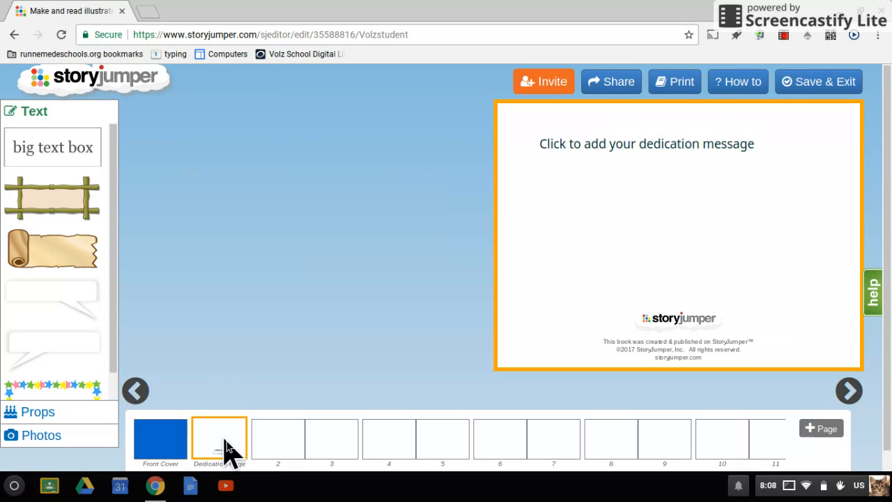
{"action": "left_click", "coordinate": [272, 448]}
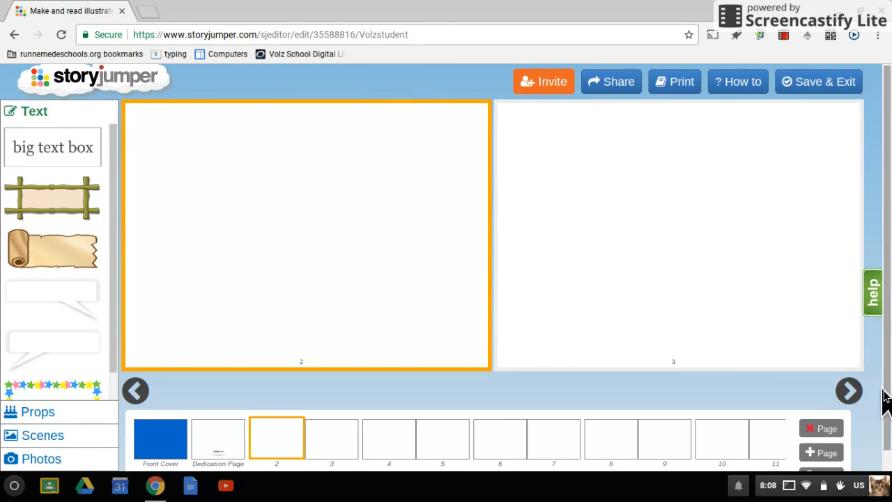
{"action": "left_click", "coordinate": [856, 397]}
{"action": "left_click", "coordinate": [856, 398]}
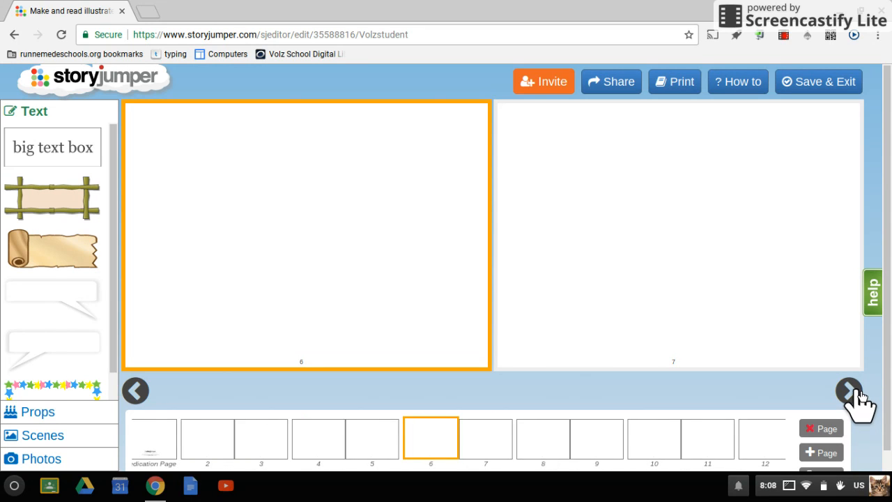
{"action": "left_click", "coordinate": [850, 391]}
{"action": "left_click", "coordinate": [850, 392]}
{"action": "left_click", "coordinate": [851, 392]}
{"action": "left_click", "coordinate": [850, 392]}
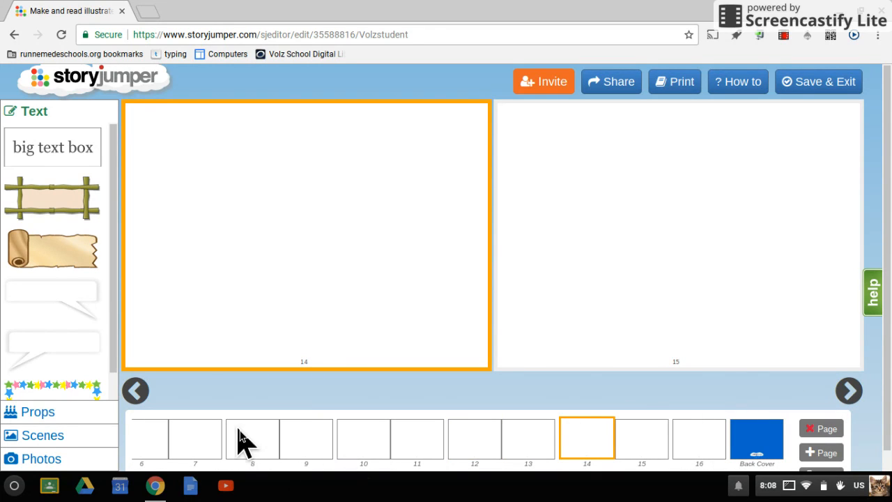
{"action": "left_click", "coordinate": [143, 396]}
{"action": "left_click", "coordinate": [143, 395]}
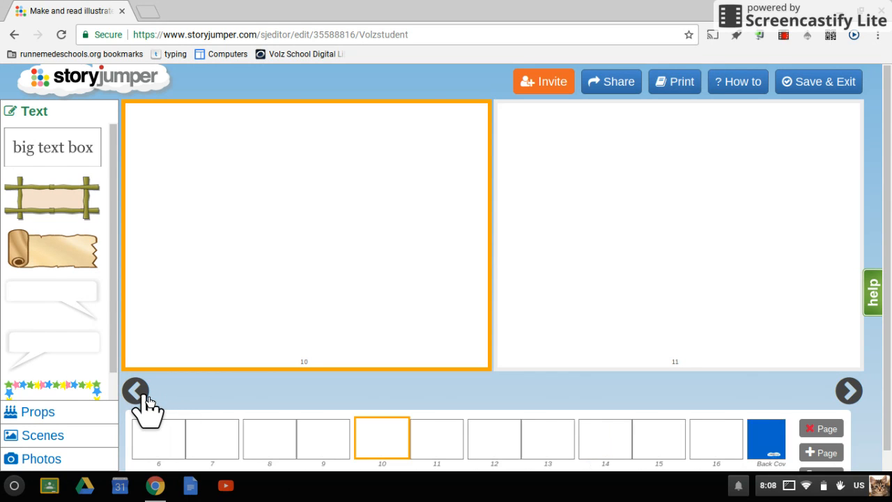
{"action": "left_click", "coordinate": [143, 396]}
{"action": "left_click", "coordinate": [143, 396]}
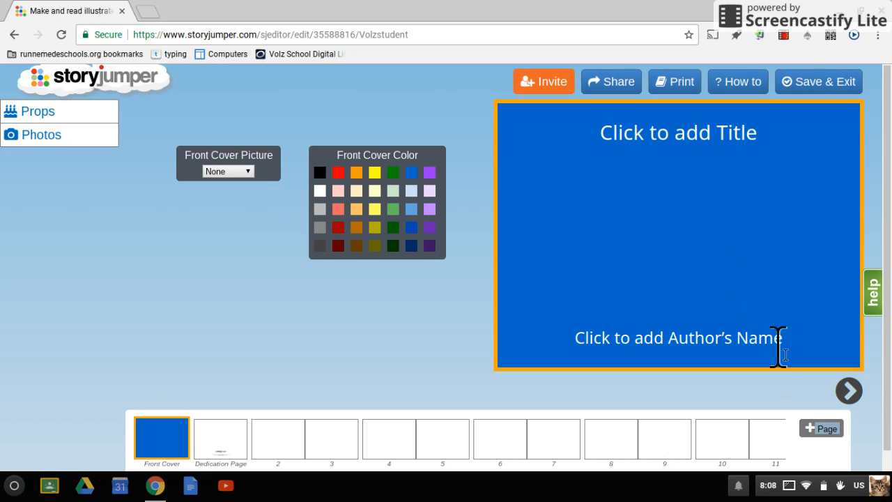
{"action": "scroll", "coordinate": [812, 432], "scroll_direction": "down", "scroll_amount": 1}
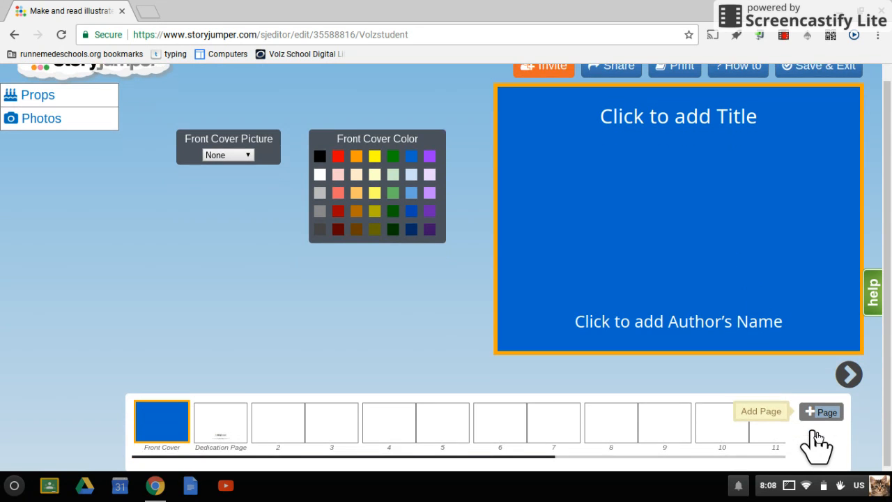
{"action": "scroll", "coordinate": [812, 432], "scroll_direction": "up", "scroll_amount": 1}
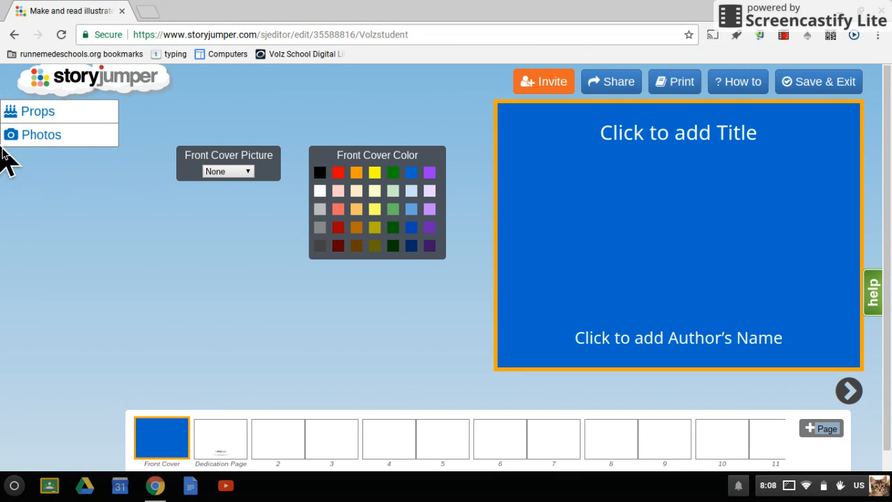
Step: Add a big text box reading "Hello World!" to page 2
{"action": "left_click", "coordinate": [292, 453]}
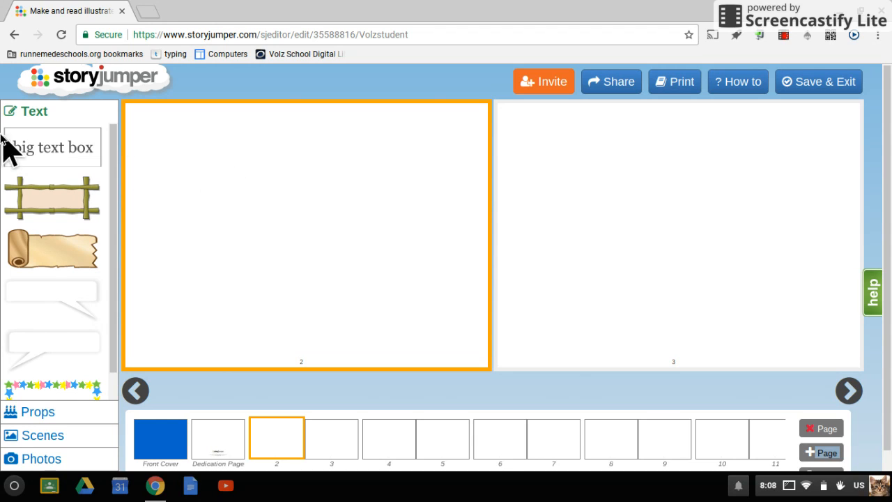
{"action": "left_click", "coordinate": [16, 117]}
{"action": "left_click", "coordinate": [17, 117]}
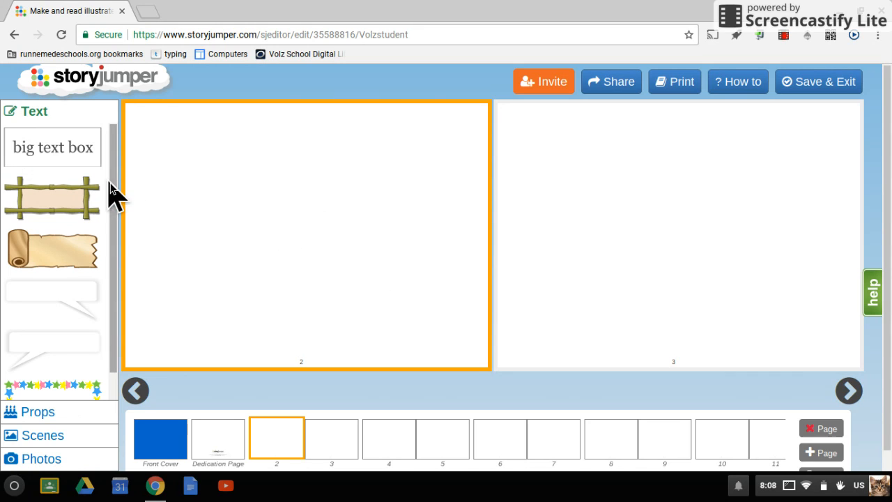
{"action": "left_click", "coordinate": [82, 143]}
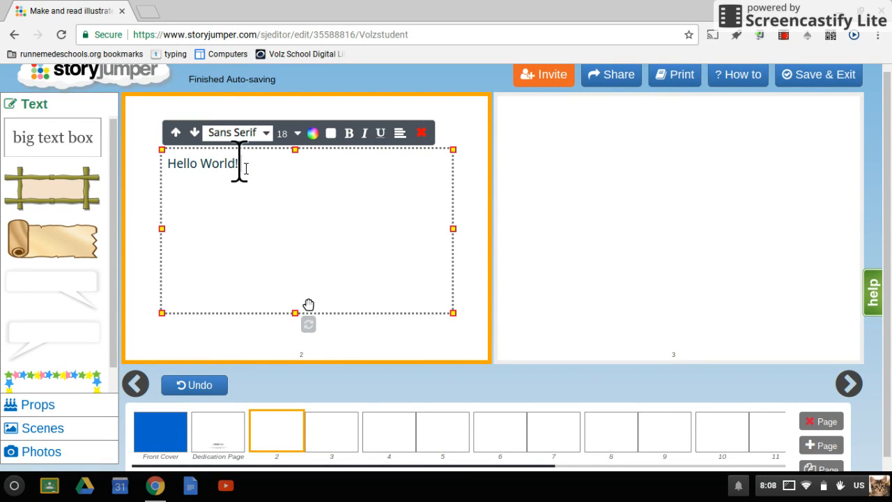
Step: Set the "Hello World!" text to the Cinzel font at size 45
{"action": "left_click_drag", "start_coordinate": [246, 169], "coordinate": [118, 156]}
{"action": "left_click", "coordinate": [266, 133]}
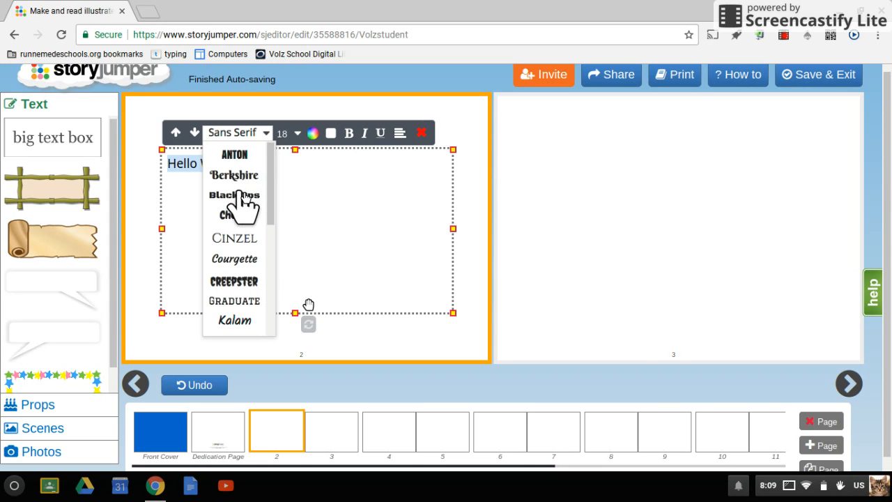
{"action": "left_click", "coordinate": [237, 239]}
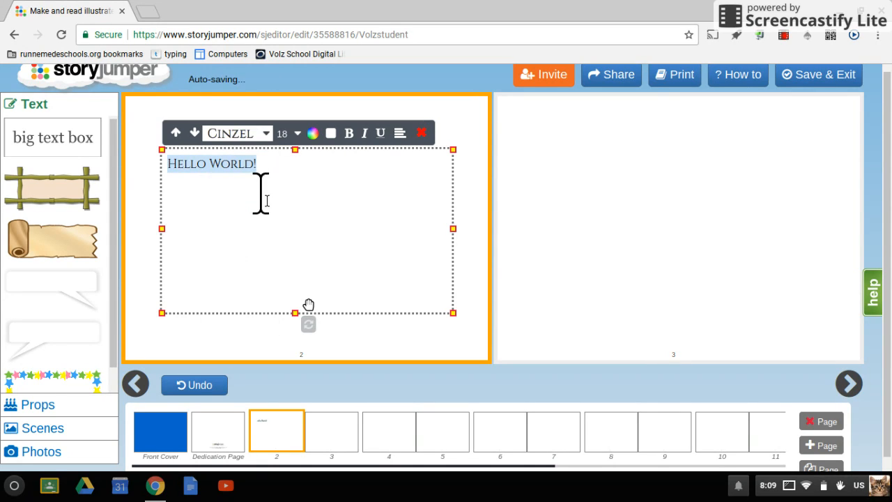
{"action": "left_click", "coordinate": [291, 134]}
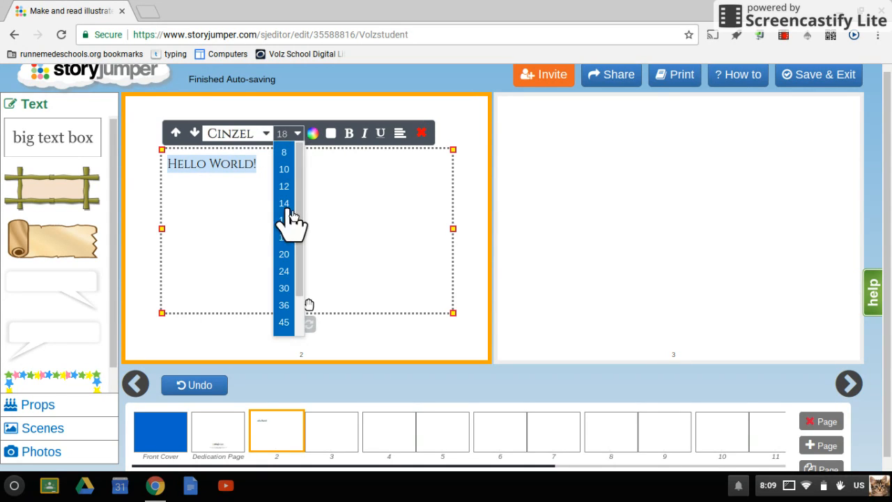
{"action": "left_click", "coordinate": [285, 322]}
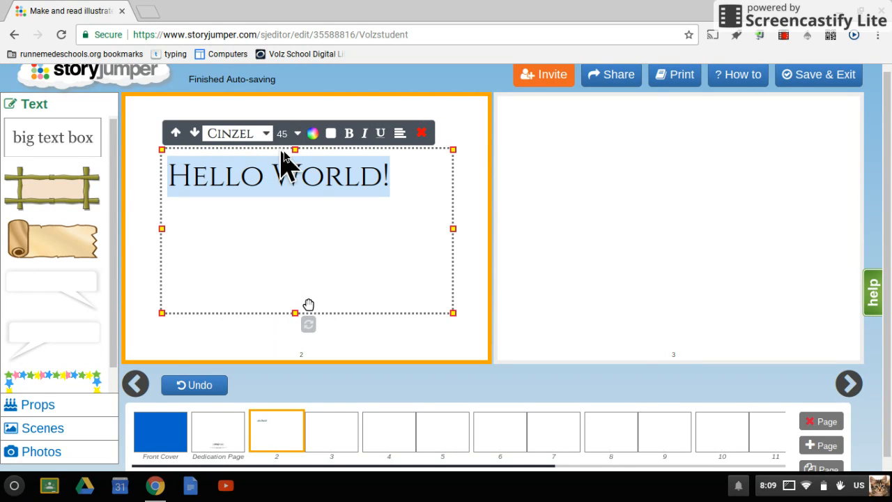
Step: Change the "Hello World!" text color to green
{"action": "left_click", "coordinate": [313, 133]}
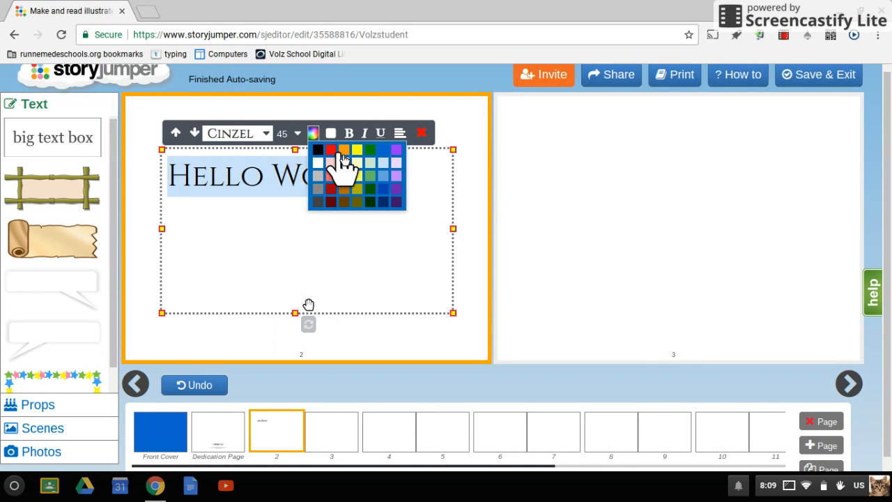
{"action": "left_click", "coordinate": [367, 152]}
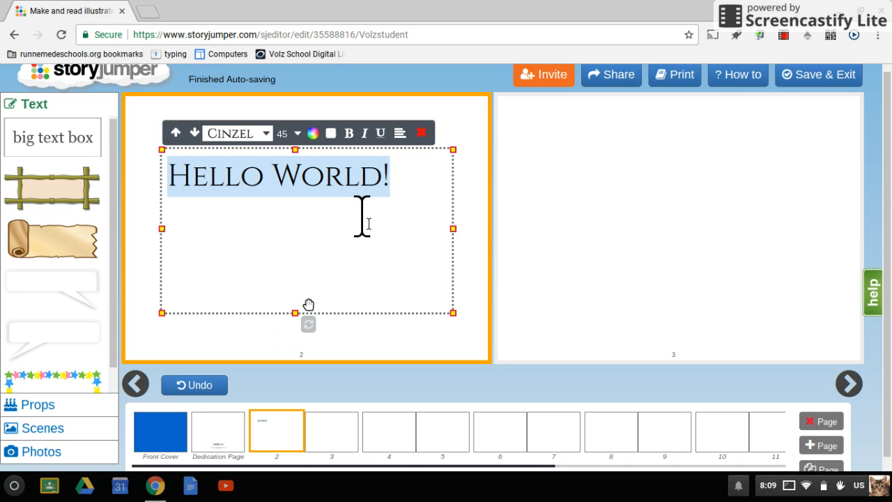
{"action": "left_click", "coordinate": [333, 215]}
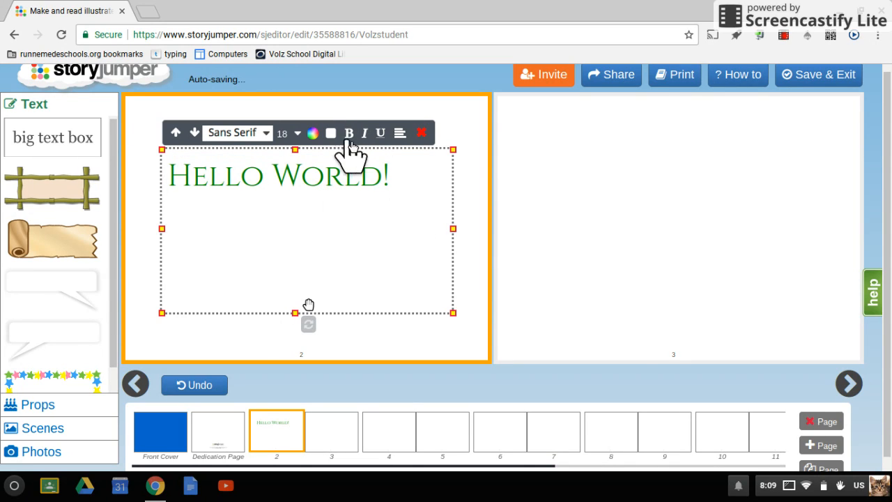
Step: Select the "Hello World!" text and fill the text box background with yellow
{"action": "left_click_drag", "start_coordinate": [409, 178], "coordinate": [7, 150]}
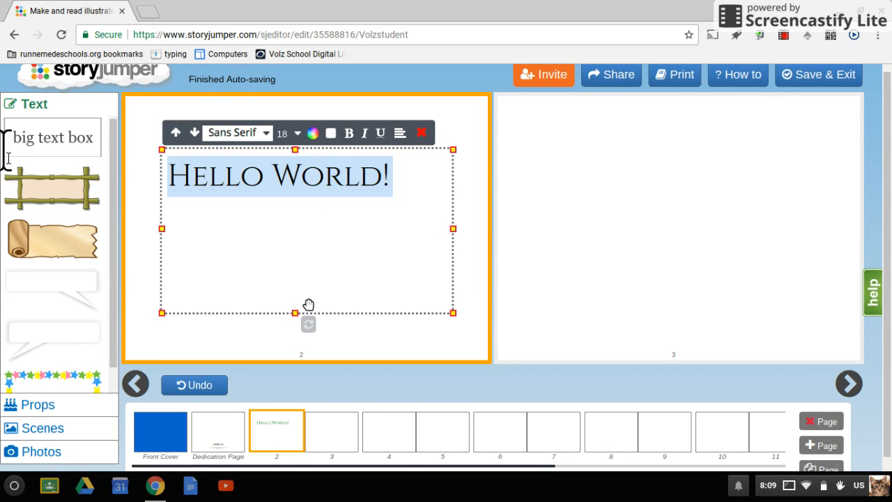
{"action": "left_click", "coordinate": [331, 134]}
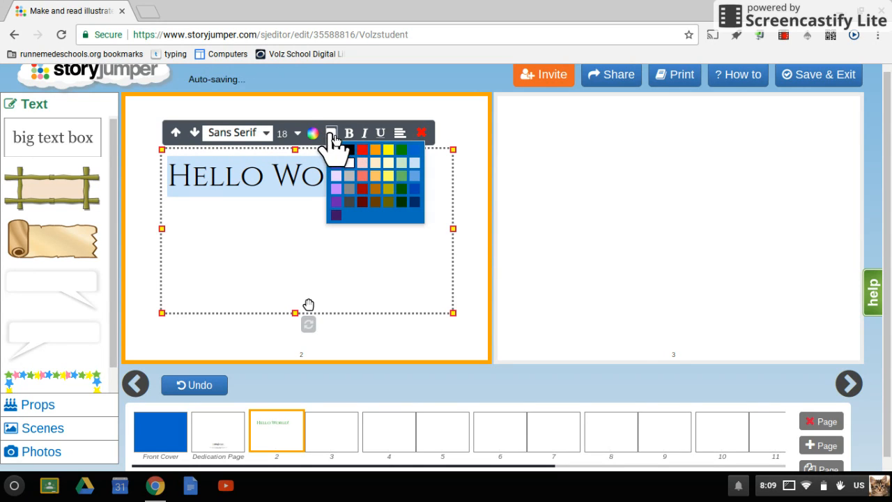
{"action": "left_click", "coordinate": [392, 151]}
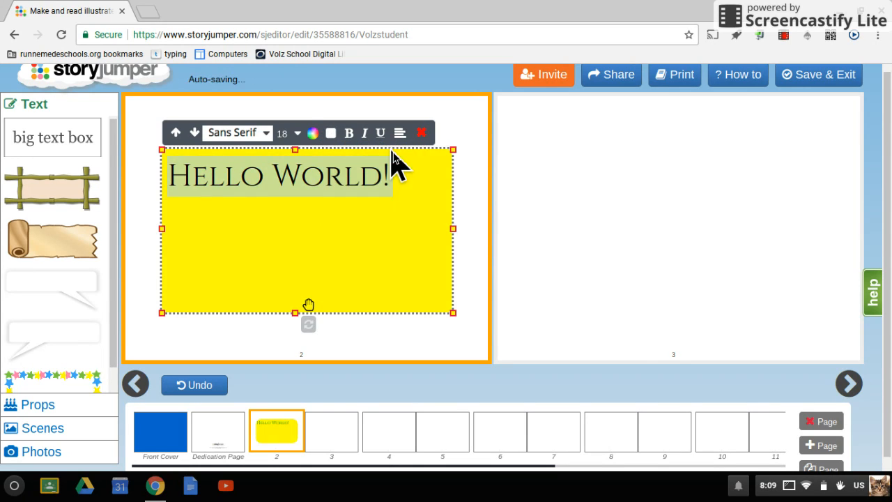
Step: Make the "Hello World!" text bold, italic and underlined
{"action": "left_click", "coordinate": [351, 135]}
{"action": "left_click", "coordinate": [364, 134]}
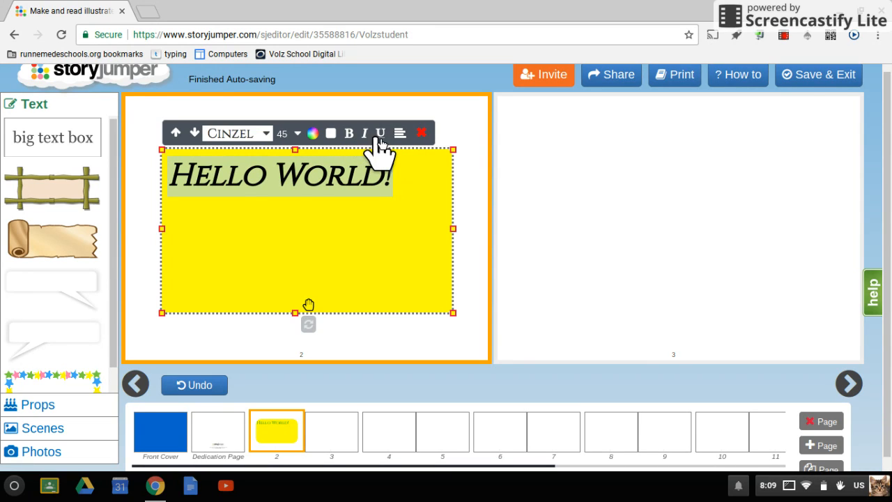
{"action": "left_click", "coordinate": [380, 134]}
{"action": "left_click", "coordinate": [399, 133]}
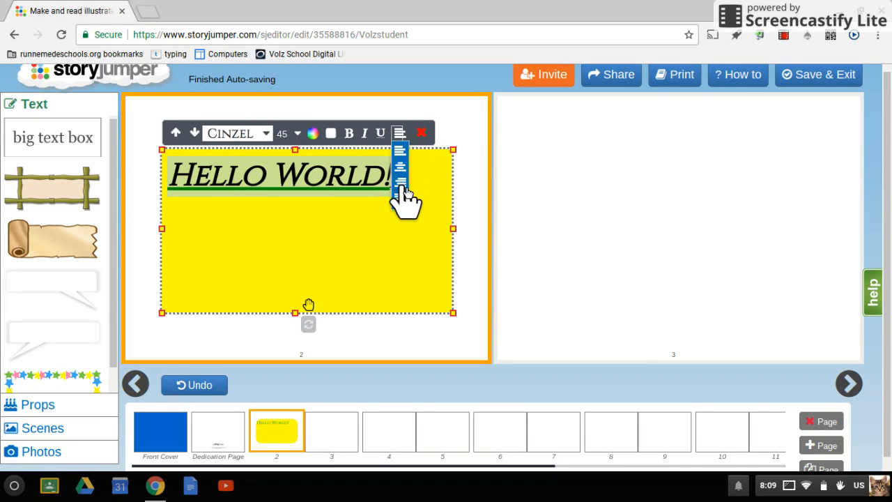
{"action": "left_click", "coordinate": [471, 336]}
{"action": "left_click", "coordinate": [415, 283]}
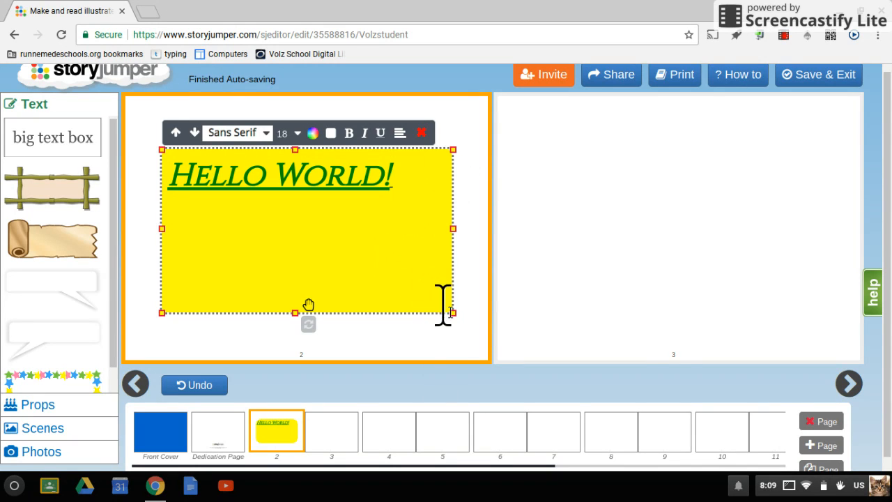
Step: Shrink the yellow text box to fit closely around "Hello World!" and center-align its text
{"action": "left_click_drag", "start_coordinate": [453, 314], "coordinate": [410, 202]}
{"action": "left_click", "coordinate": [400, 133]}
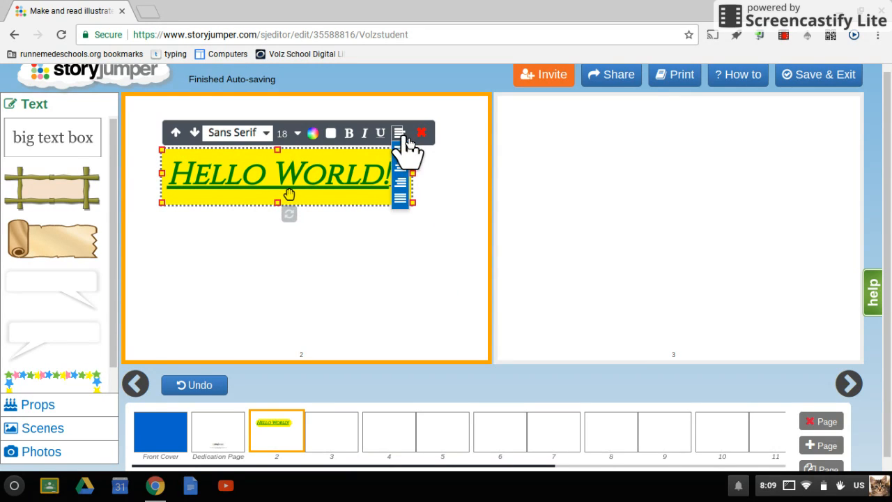
{"action": "left_click", "coordinate": [401, 165]}
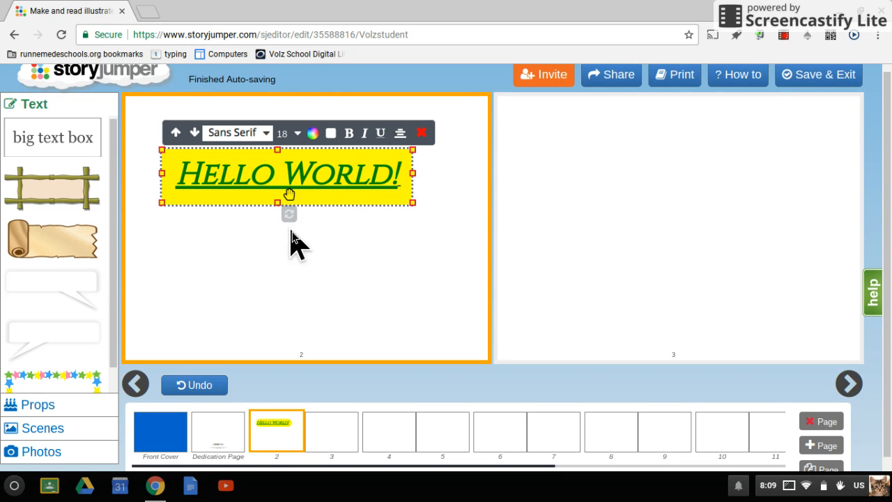
{"action": "left_click", "coordinate": [276, 278]}
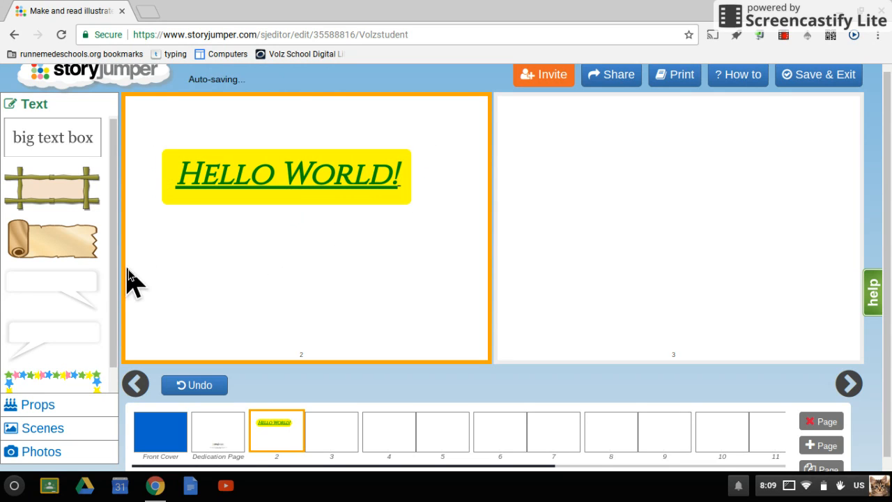
Step: Add a parchment scroll text box to page 2 and place it below the "Hello World!" box
{"action": "left_click", "coordinate": [40, 246]}
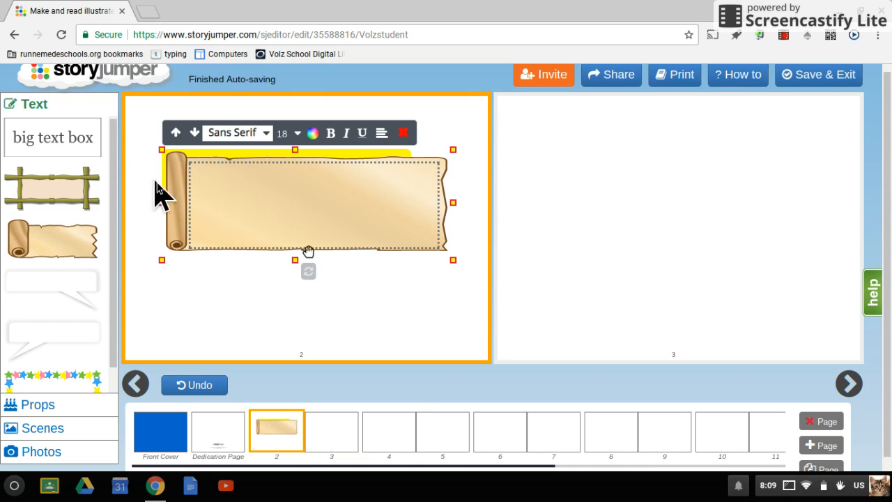
{"action": "left_click_drag", "start_coordinate": [173, 185], "coordinate": [166, 252]}
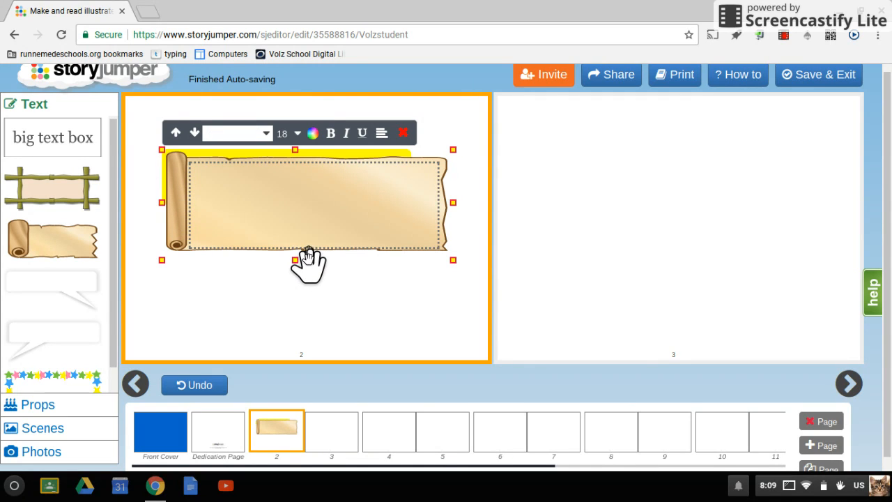
{"action": "left_click_drag", "start_coordinate": [307, 262], "coordinate": [296, 335]}
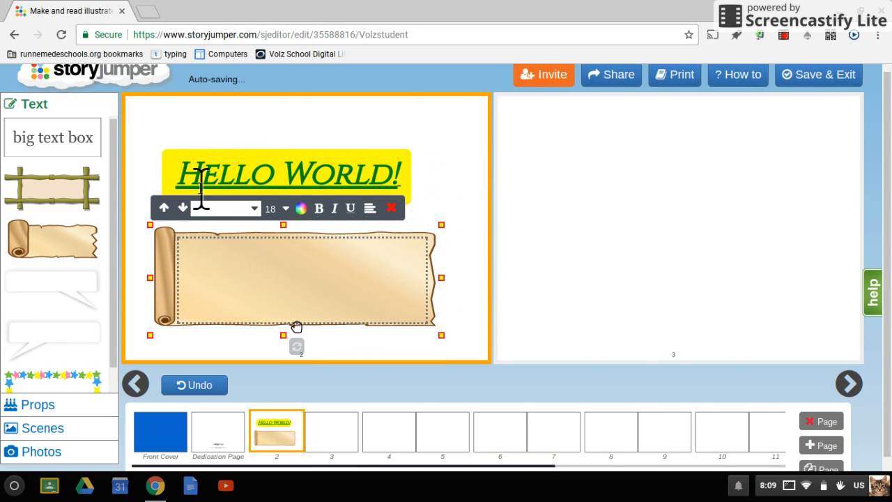
{"action": "left_click", "coordinate": [229, 147]}
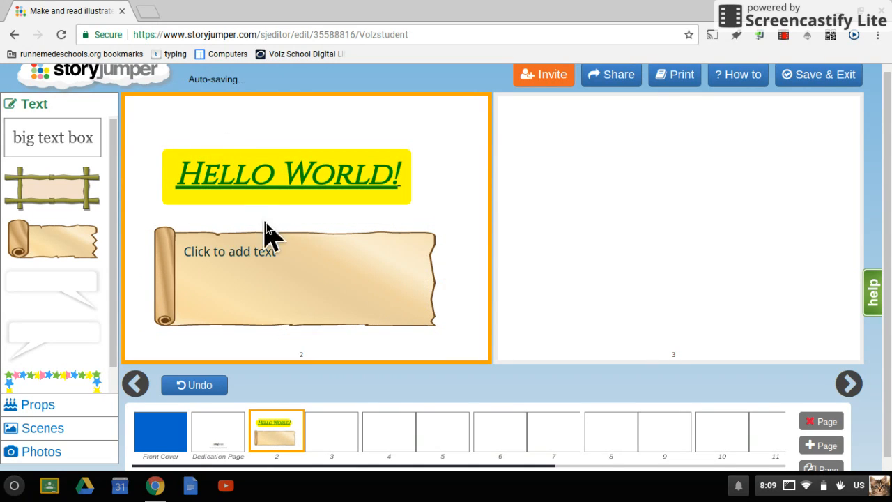
{"action": "left_click", "coordinate": [290, 286]}
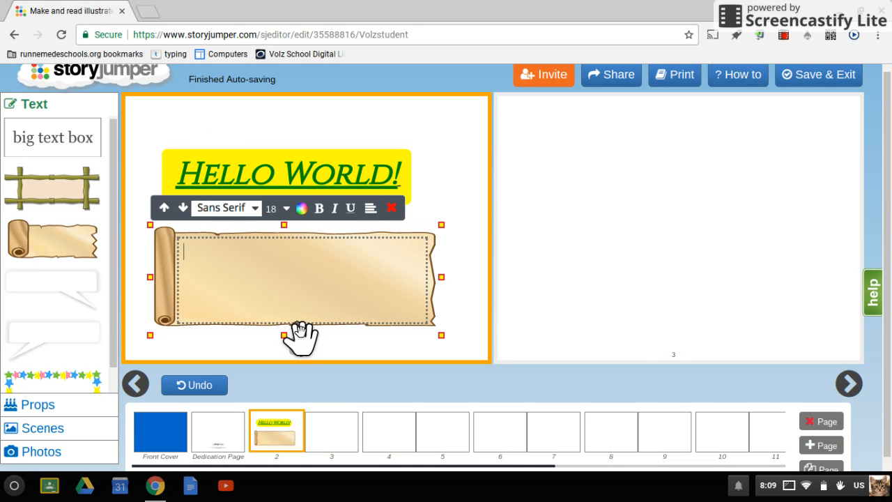
{"action": "mouse_move", "coordinate": [301, 335]}
{"action": "left_mouse_down"}
{"action": "mouse_move", "coordinate": [574, 298]}
{"action": "mouse_move", "coordinate": [420, 315]}
{"action": "mouse_move", "coordinate": [285, 352]}
{"action": "mouse_move", "coordinate": [295, 343]}
{"action": "left_mouse_up"}
Step: Add a speech bubble text box with its tail pointing to the lower right on page 3
{"action": "left_click", "coordinate": [623, 274]}
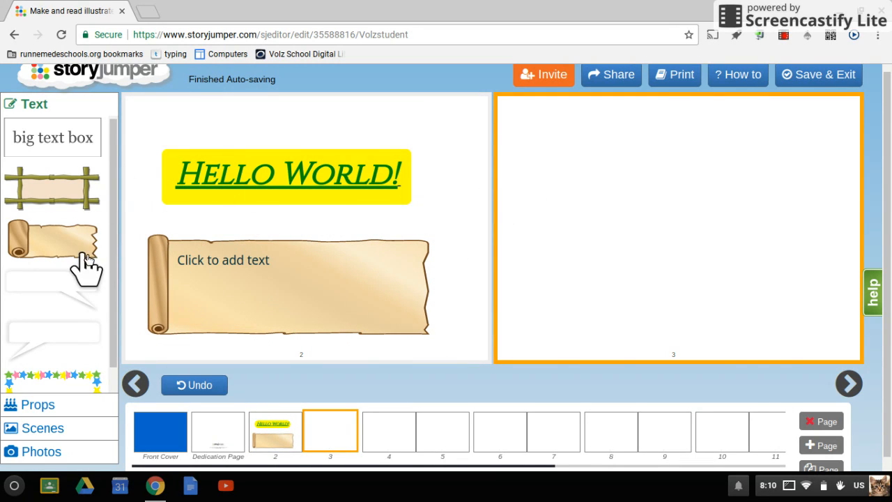
{"action": "left_click", "coordinate": [66, 300]}
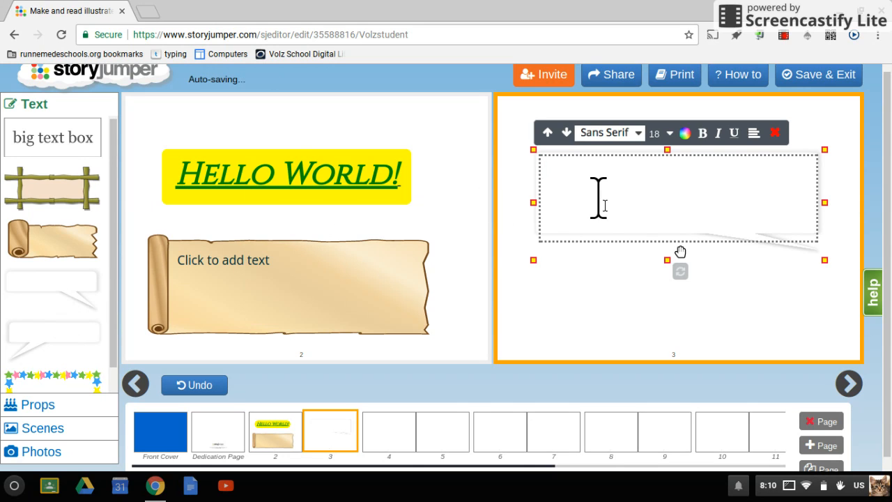
Step: Add cheese and music notes props to page 2, placing the notes in the upper-right corner and the cheese on the scroll
{"action": "left_click", "coordinate": [397, 241]}
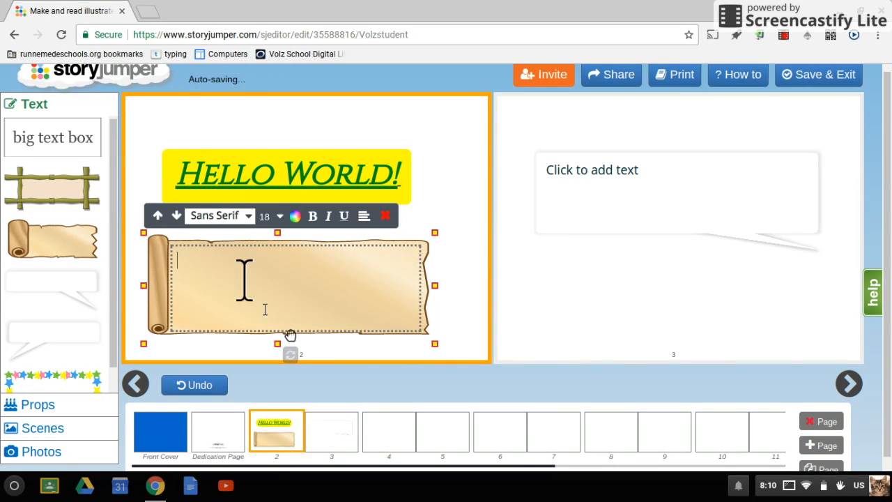
{"action": "left_click", "coordinate": [42, 407]}
{"action": "scroll", "coordinate": [70, 244], "scroll_direction": "down", "scroll_amount": 5}
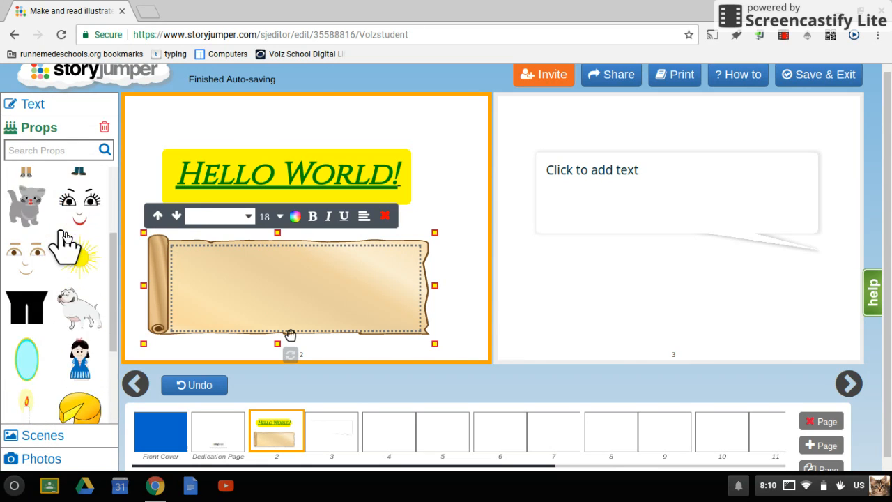
{"action": "left_click", "coordinate": [82, 282]}
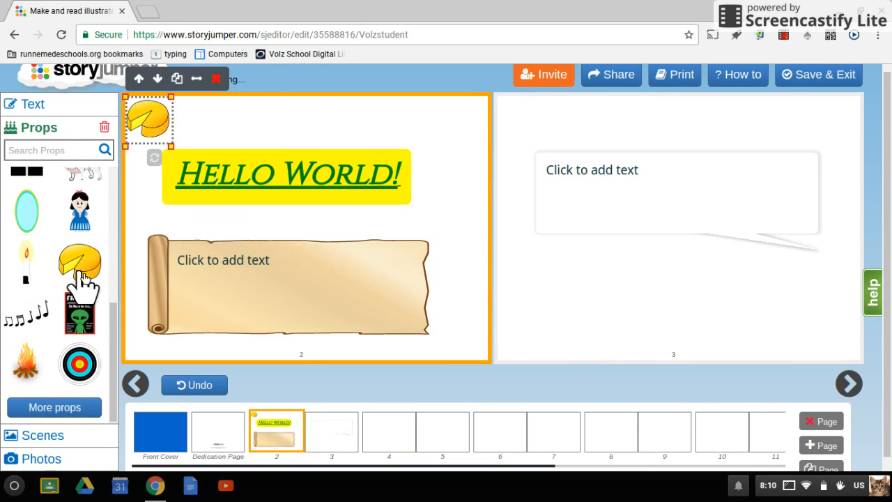
{"action": "left_click", "coordinate": [40, 310]}
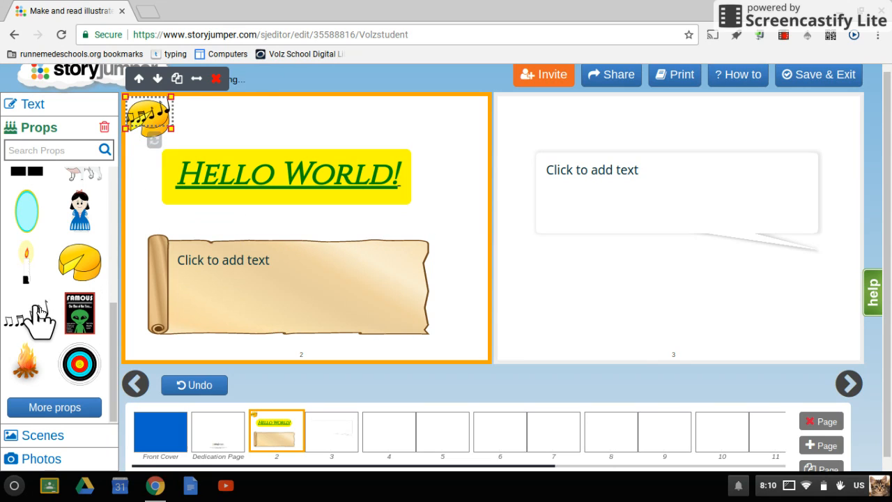
{"action": "left_click_drag", "start_coordinate": [153, 118], "coordinate": [439, 138]}
{"action": "left_click", "coordinate": [149, 124]}
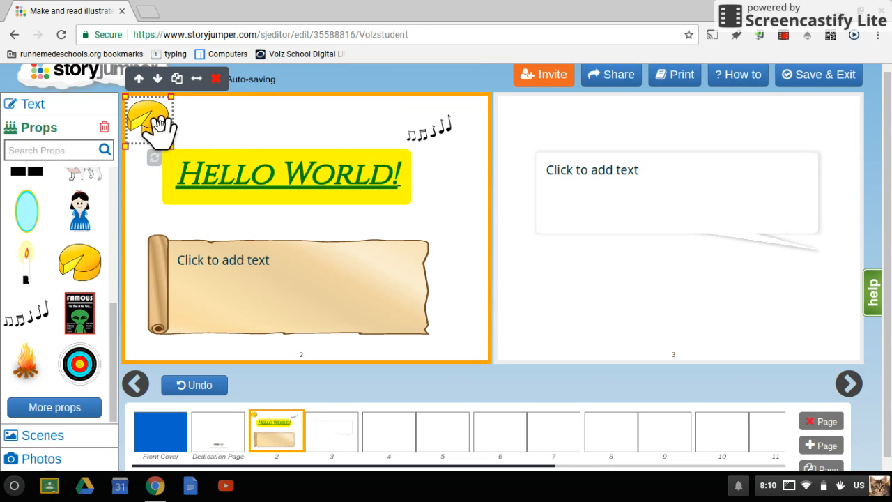
{"action": "left_click_drag", "start_coordinate": [175, 143], "coordinate": [394, 287]}
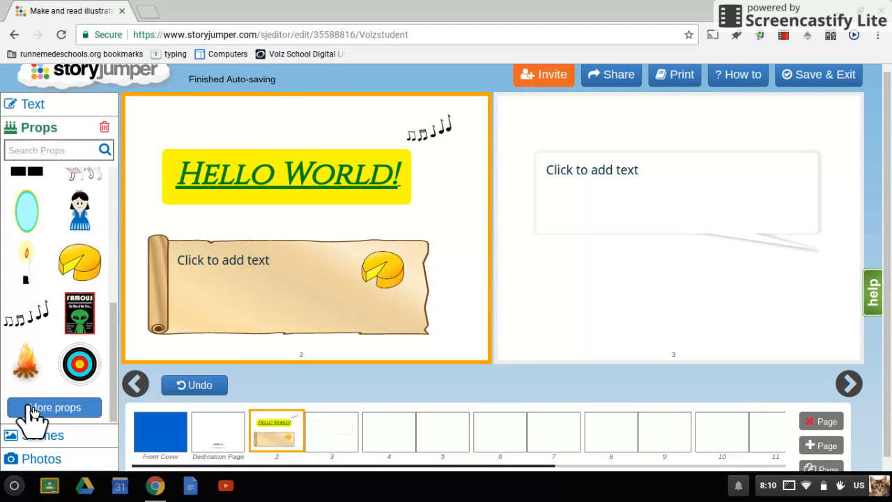
Step: Set the blue underwater scene as the background of page 2
{"action": "left_click", "coordinate": [42, 438]}
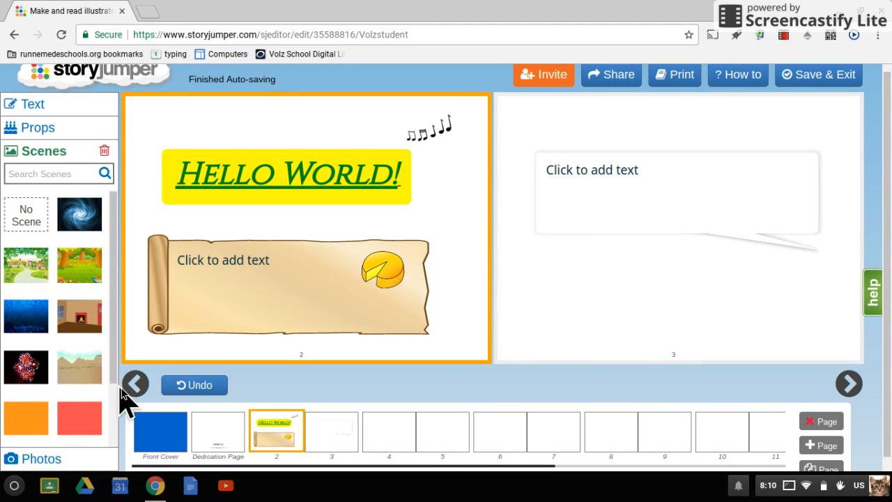
{"action": "scroll", "coordinate": [53, 262], "scroll_direction": "down", "scroll_amount": 3}
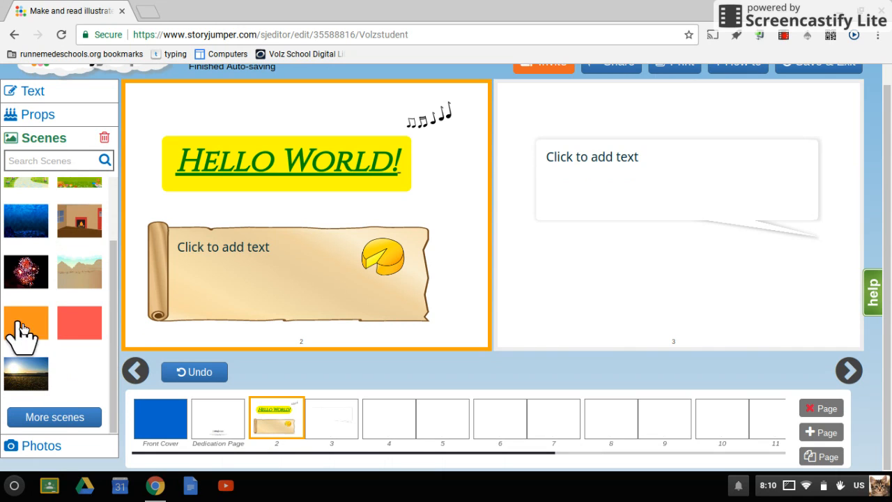
{"action": "left_click", "coordinate": [14, 217]}
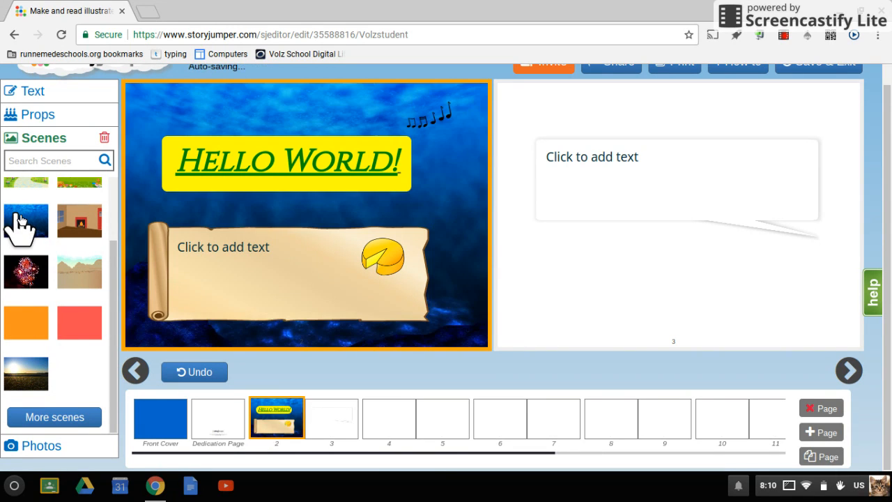
Step: Search the scenes for "beach" and set the rocky shore photo with waves as the background of page 3
{"action": "left_click", "coordinate": [600, 340]}
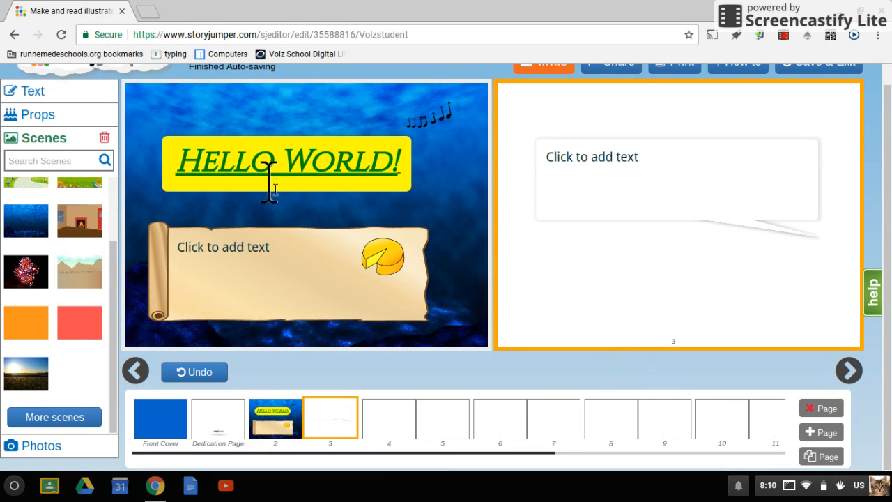
{"action": "left_click", "coordinate": [40, 117]}
{"action": "left_click", "coordinate": [39, 120]}
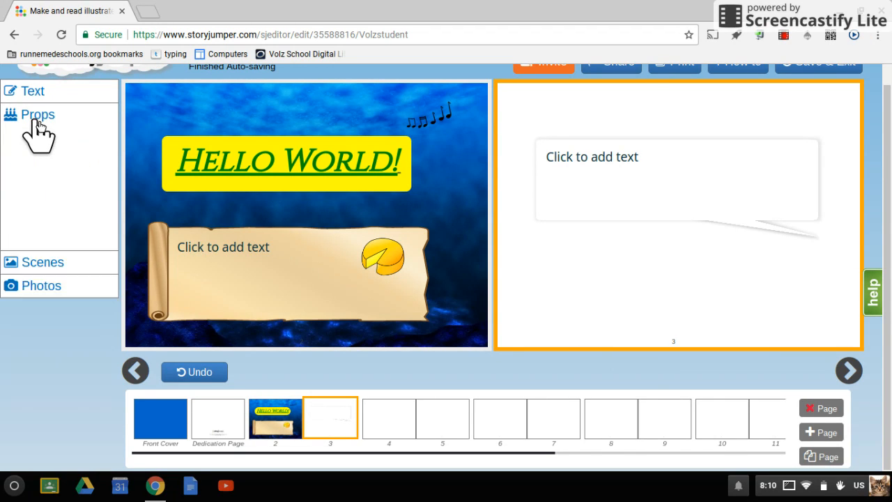
{"action": "left_click", "coordinate": [56, 143]}
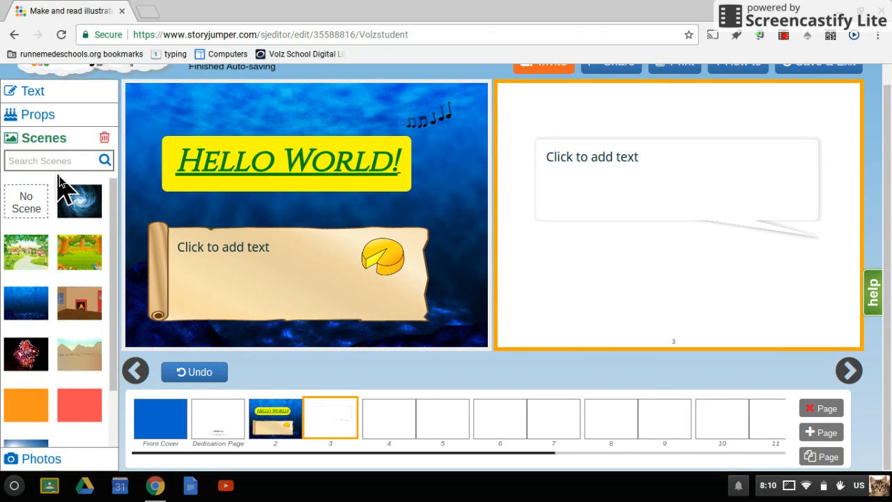
{"action": "left_click", "coordinate": [55, 162]}
{"action": "type", "text": "beach"}
{"action": "key", "text": "Return"}
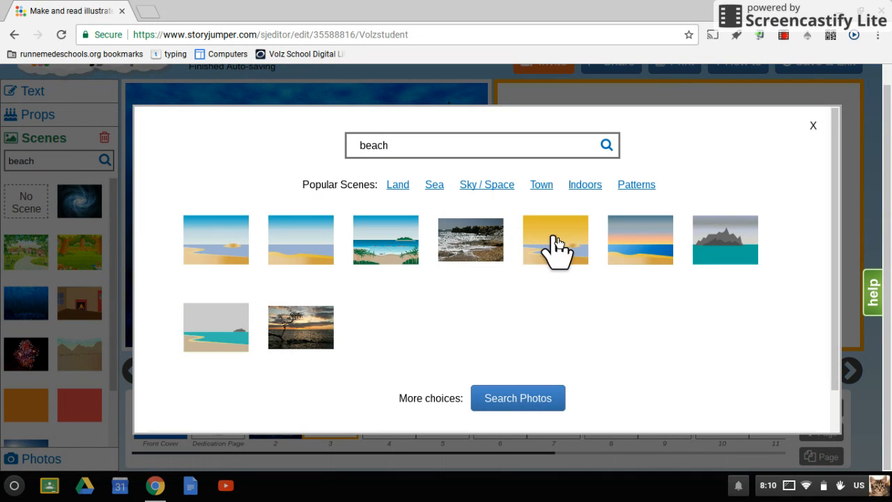
{"action": "left_click", "coordinate": [479, 245]}
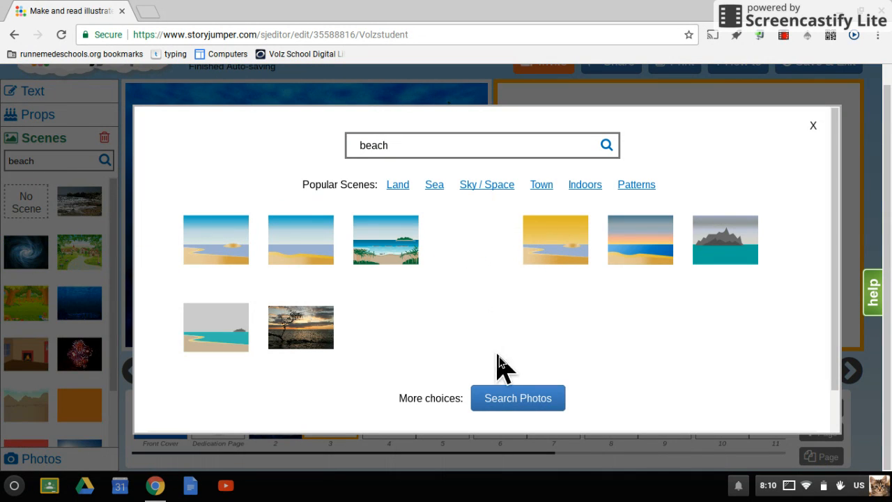
{"action": "left_click", "coordinate": [812, 127]}
{"action": "left_click", "coordinate": [88, 203]}
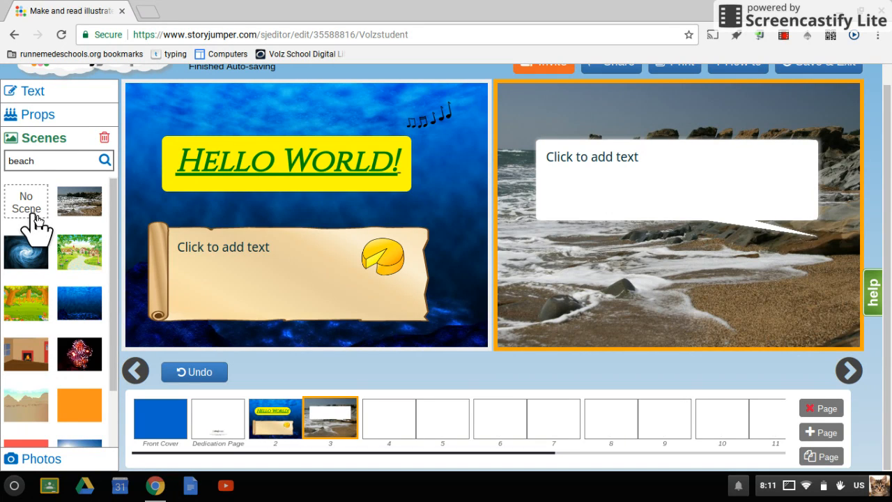
Step: Examine the photo upload dialog and its image file browser, and close both
{"action": "scroll", "coordinate": [36, 224], "scroll_direction": "down", "scroll_amount": 2}
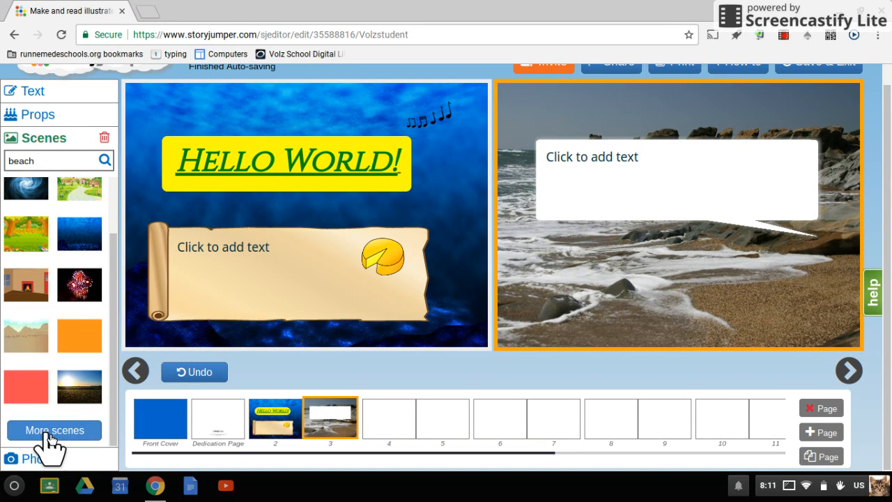
{"action": "left_click", "coordinate": [50, 462]}
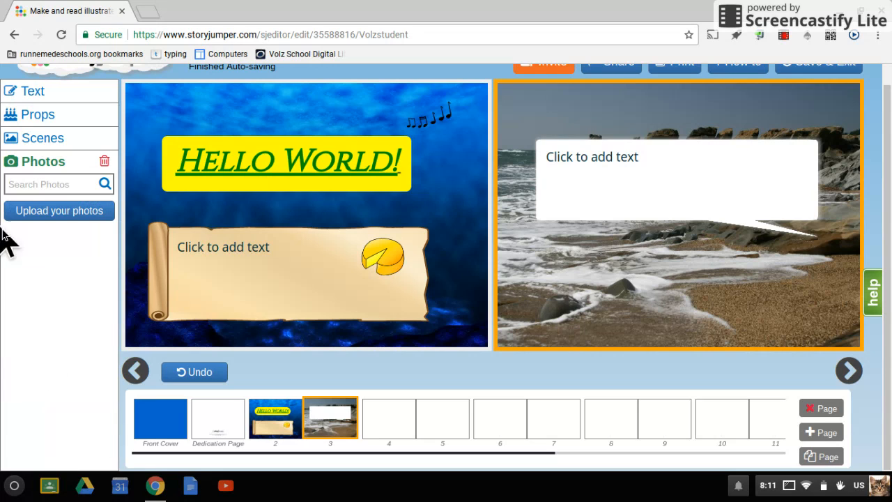
{"action": "scroll", "coordinate": [32, 184], "scroll_direction": "up", "scroll_amount": 1}
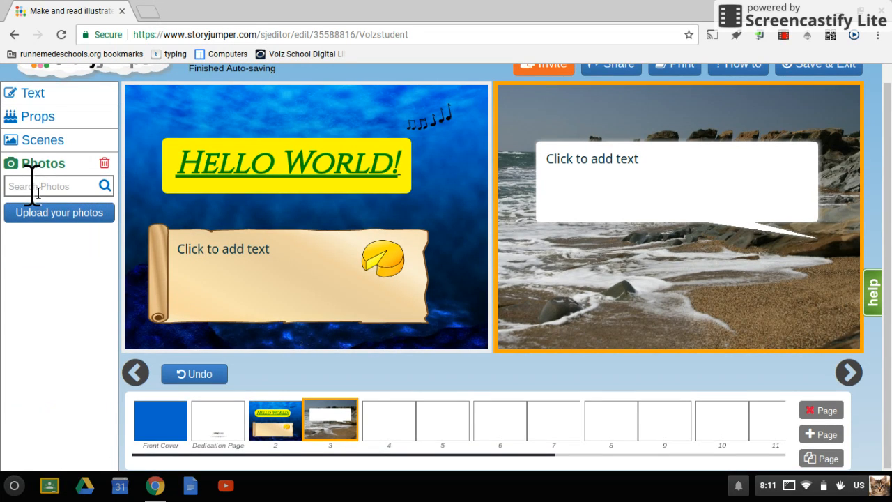
{"action": "left_click", "coordinate": [37, 214]}
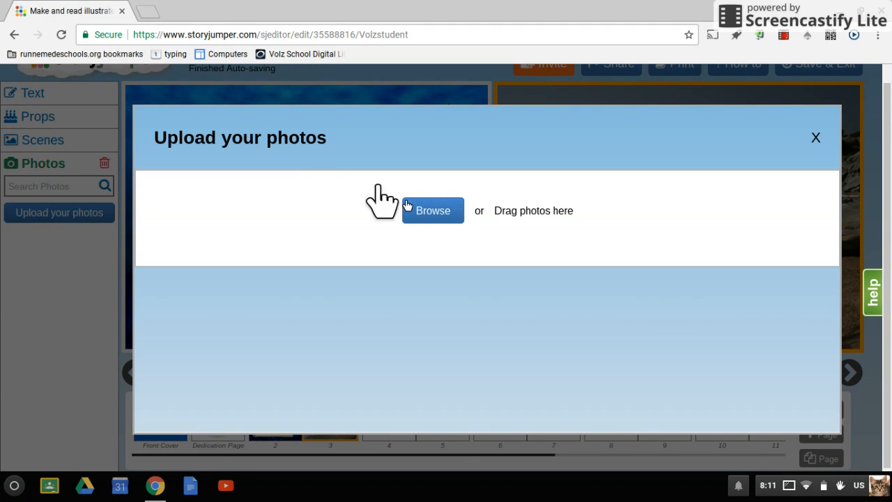
{"action": "left_click", "coordinate": [449, 214]}
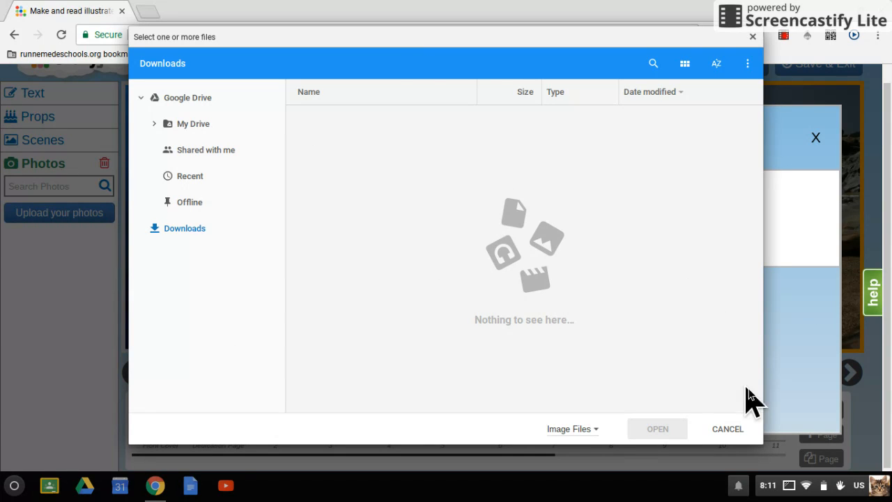
{"action": "left_click", "coordinate": [726, 428]}
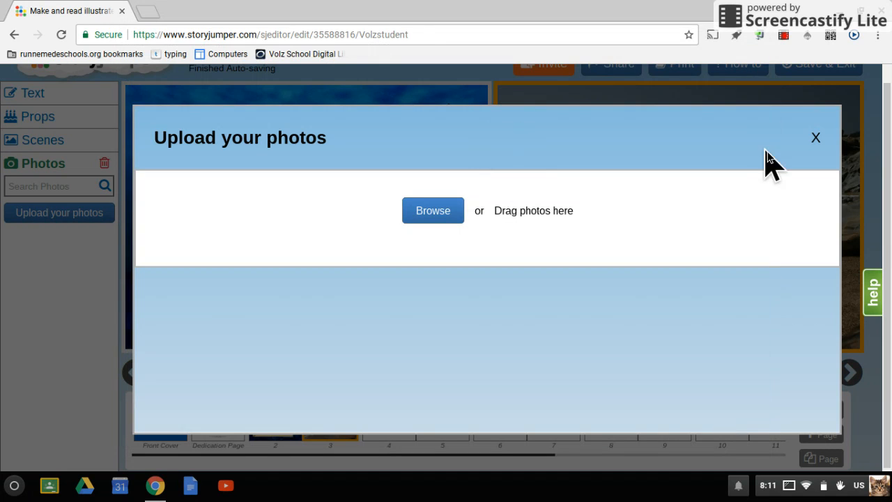
{"action": "left_click", "coordinate": [815, 143]}
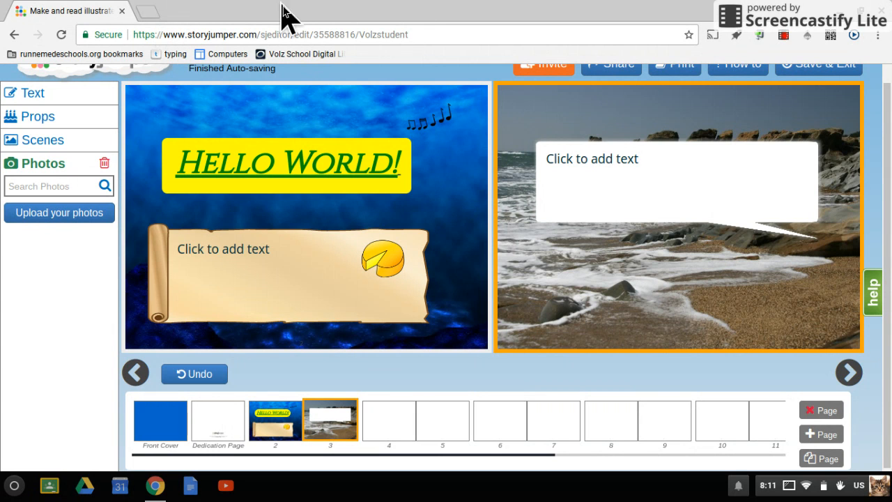
Step: Examine the dialog for adding students to collaborate on the book and close it without inviting anyone
{"action": "scroll", "coordinate": [658, 183], "scroll_direction": "up", "scroll_amount": 1}
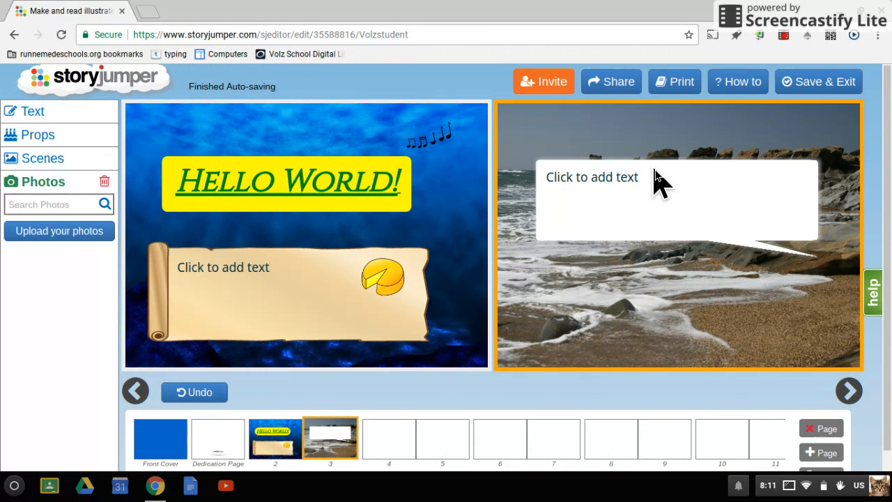
{"action": "left_click", "coordinate": [529, 82]}
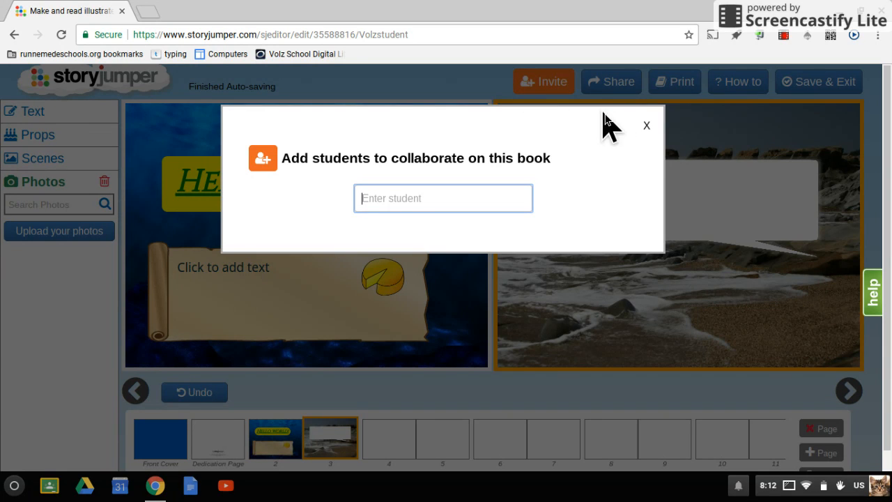
{"action": "left_click", "coordinate": [644, 127]}
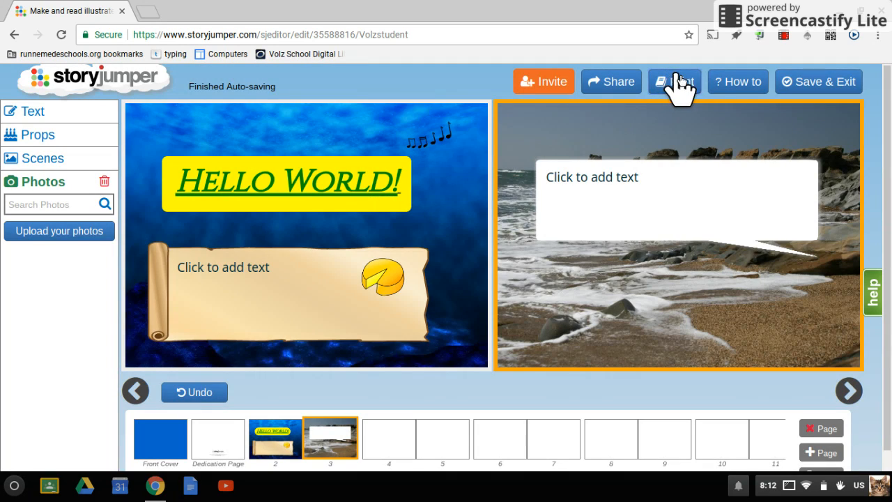
Step: Examine the book's print and purchase options, from hardcover to free black and white print, and return to the book editor
{"action": "left_click", "coordinate": [676, 82]}
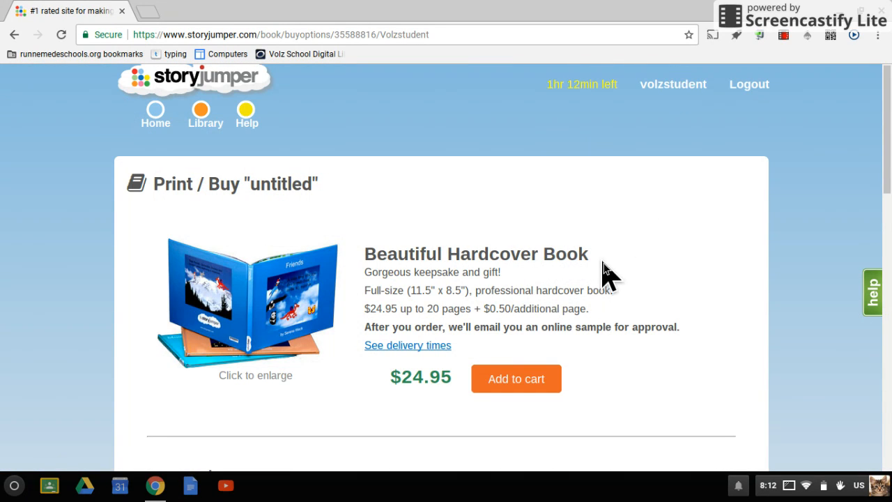
{"action": "scroll", "coordinate": [603, 275], "scroll_direction": "down", "scroll_amount": 6}
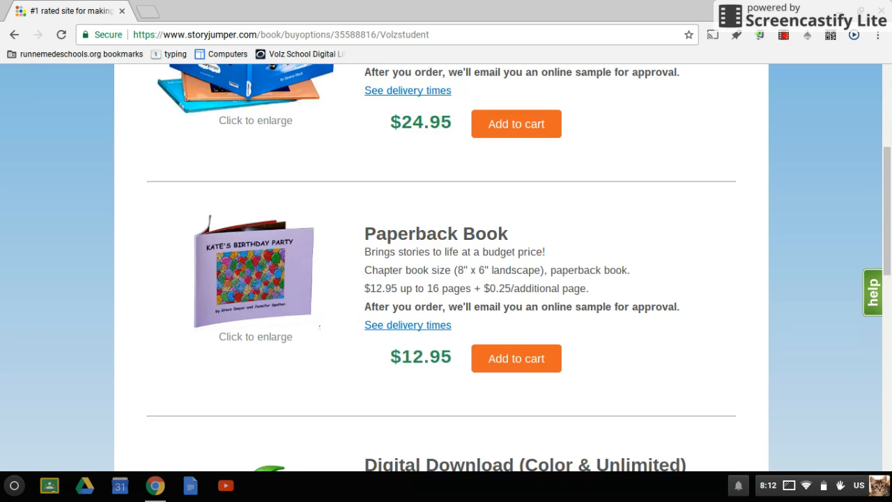
{"action": "scroll", "coordinate": [447, 279], "scroll_direction": "down", "scroll_amount": 3}
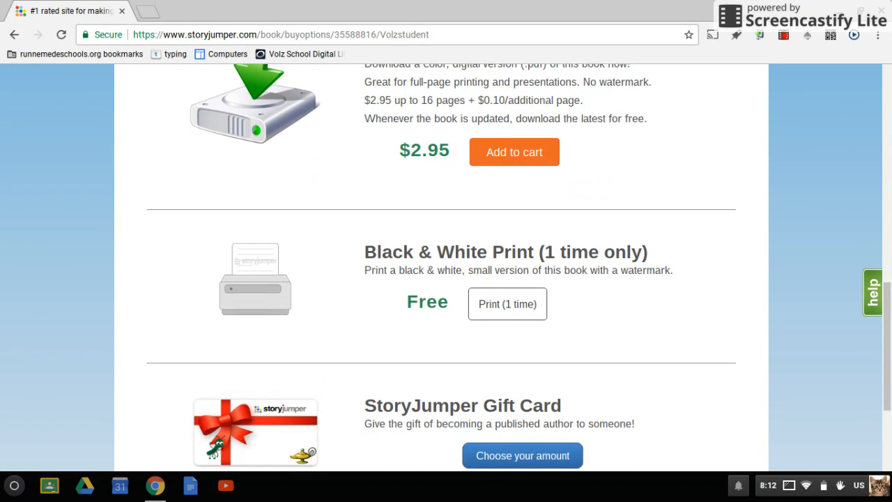
{"action": "scroll", "coordinate": [446, 279], "scroll_direction": "up", "scroll_amount": 1}
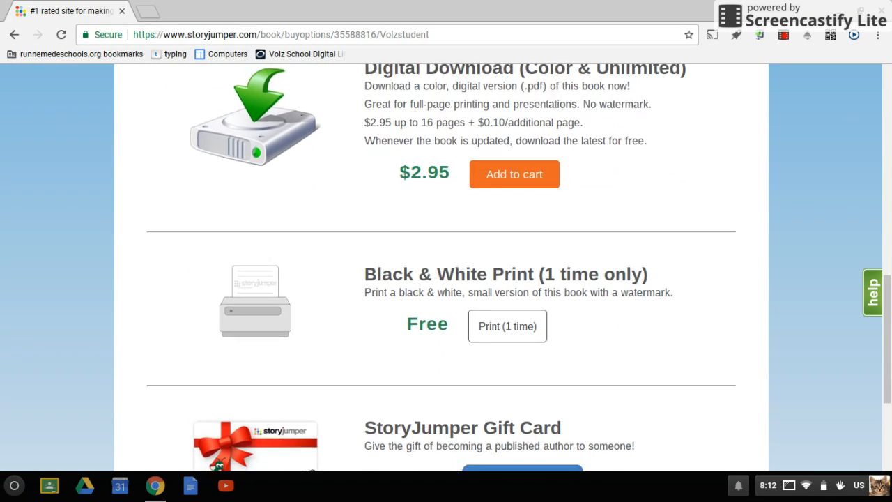
{"action": "scroll", "coordinate": [446, 279], "scroll_direction": "down", "scroll_amount": 2}
{"action": "scroll", "coordinate": [446, 279], "scroll_direction": "up", "scroll_amount": 4}
{"action": "scroll", "coordinate": [446, 279], "scroll_direction": "up", "scroll_amount": 7}
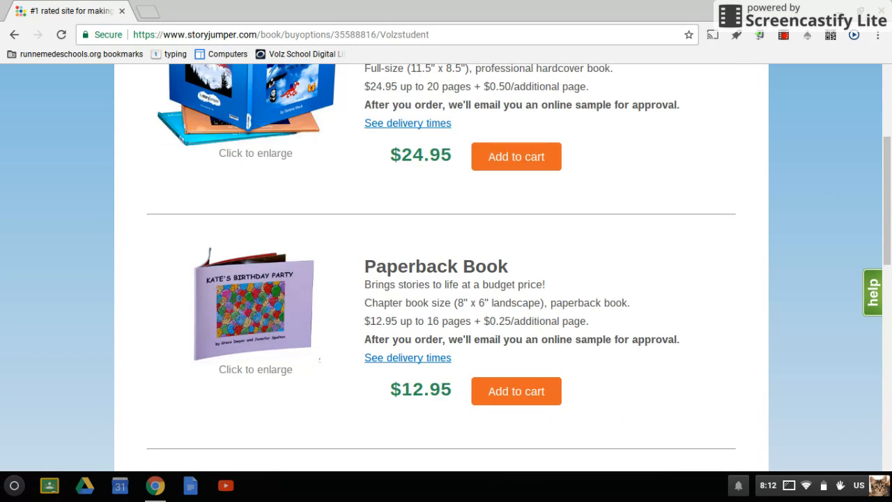
{"action": "scroll", "coordinate": [446, 279], "scroll_direction": "down", "scroll_amount": 3}
{"action": "right_click", "coordinate": [9, 233]}
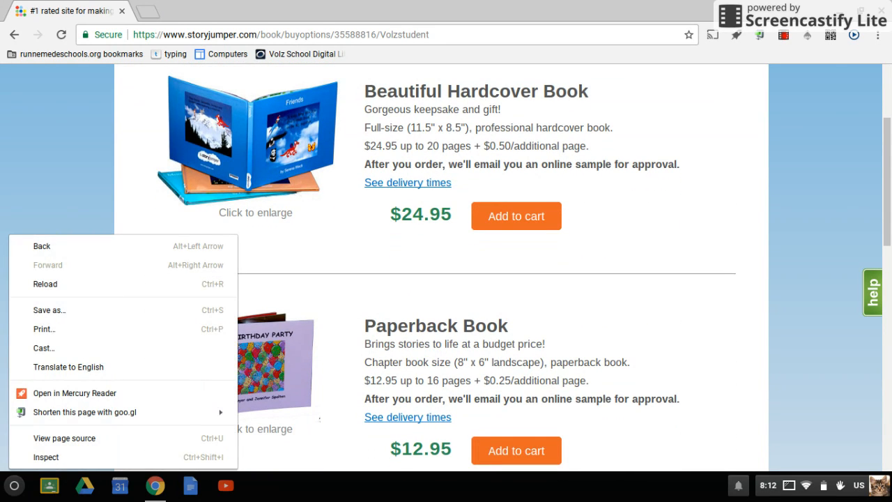
{"action": "key", "text": "Escape"}
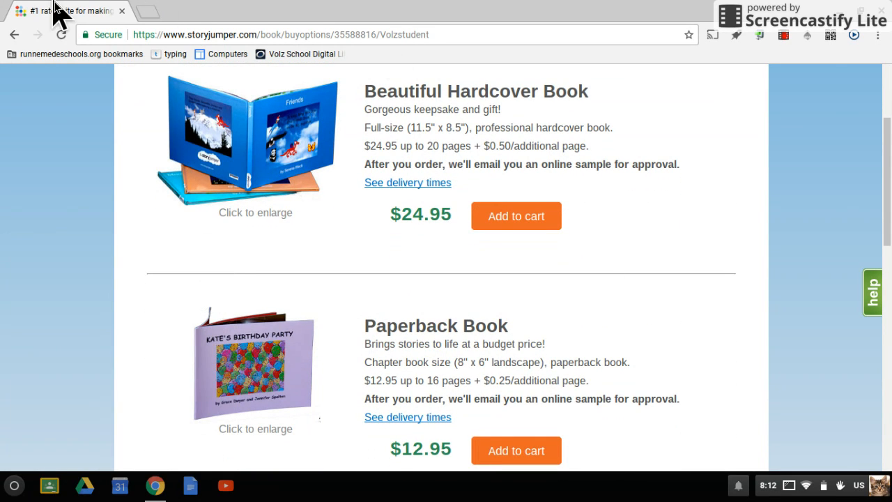
{"action": "left_click", "coordinate": [14, 34]}
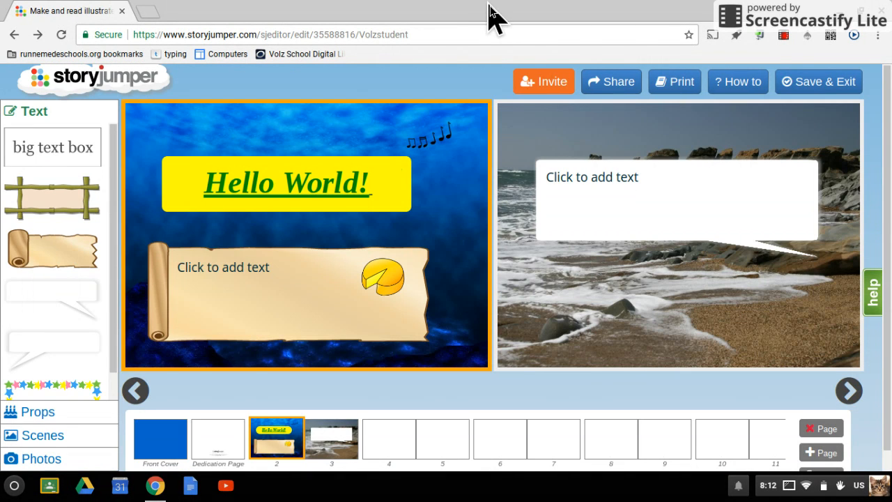
Step: Examine the book's sharing page with its parent approval form, and return to the book to reopen it for editing
{"action": "left_click", "coordinate": [616, 85]}
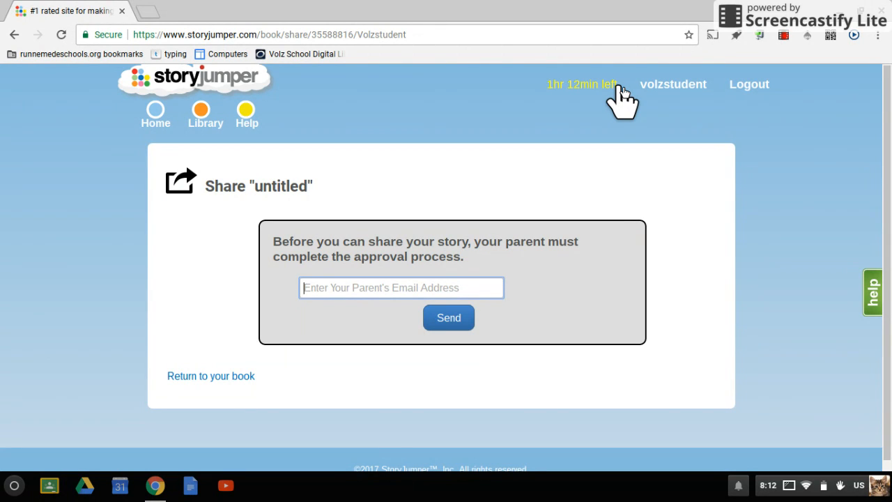
{"action": "left_click", "coordinate": [194, 378]}
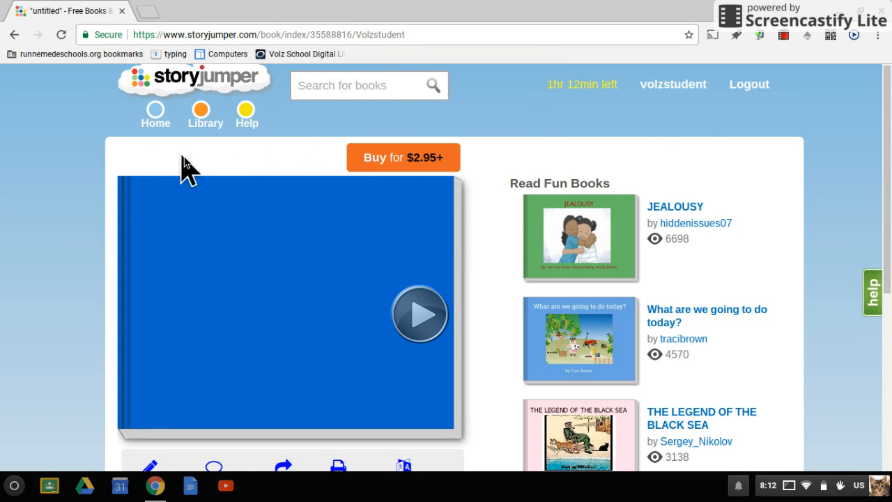
{"action": "scroll", "coordinate": [269, 245], "scroll_direction": "down", "scroll_amount": 3}
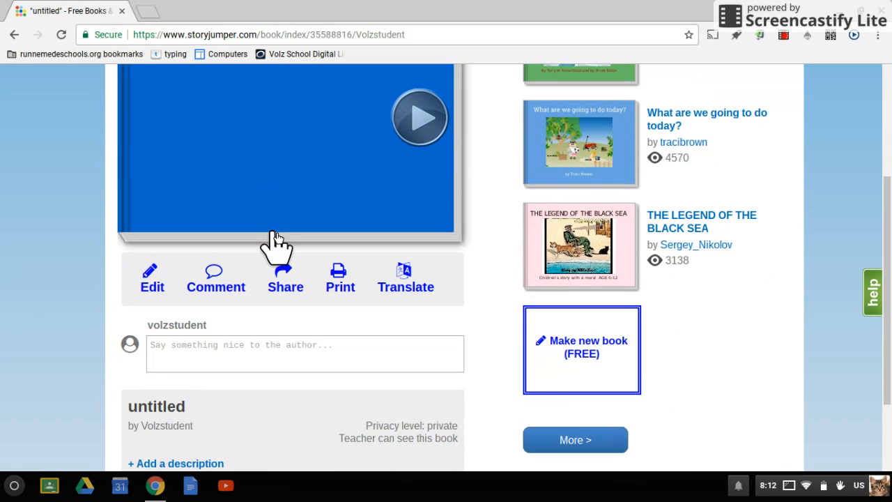
{"action": "left_click", "coordinate": [151, 276]}
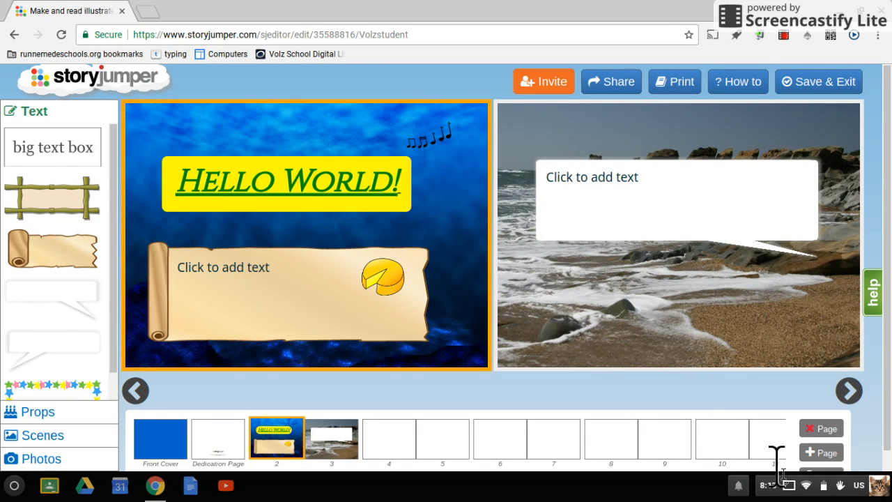
{"action": "left_click", "coordinate": [791, 490]}
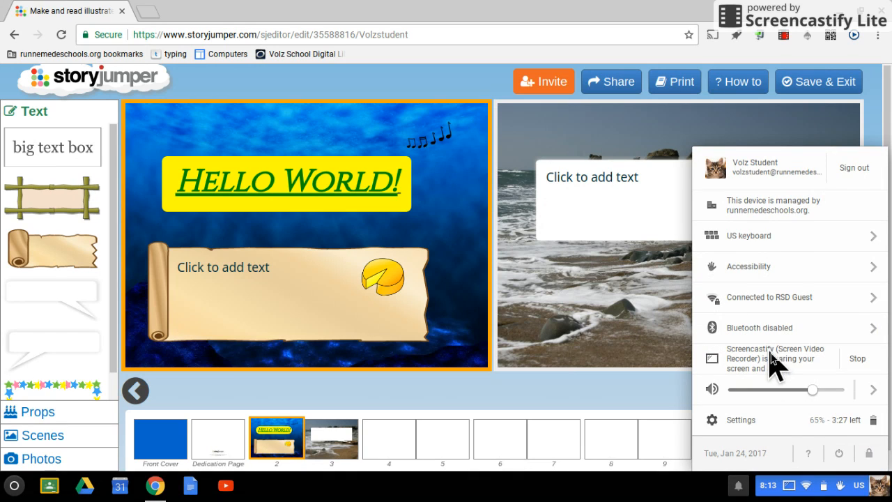